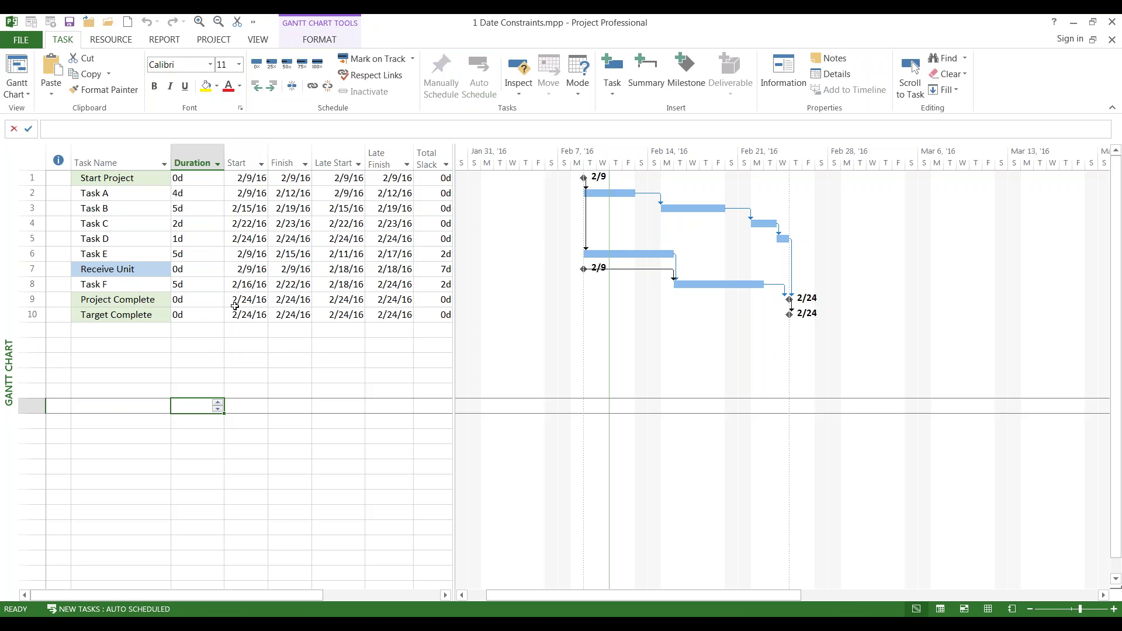
click(138, 269)
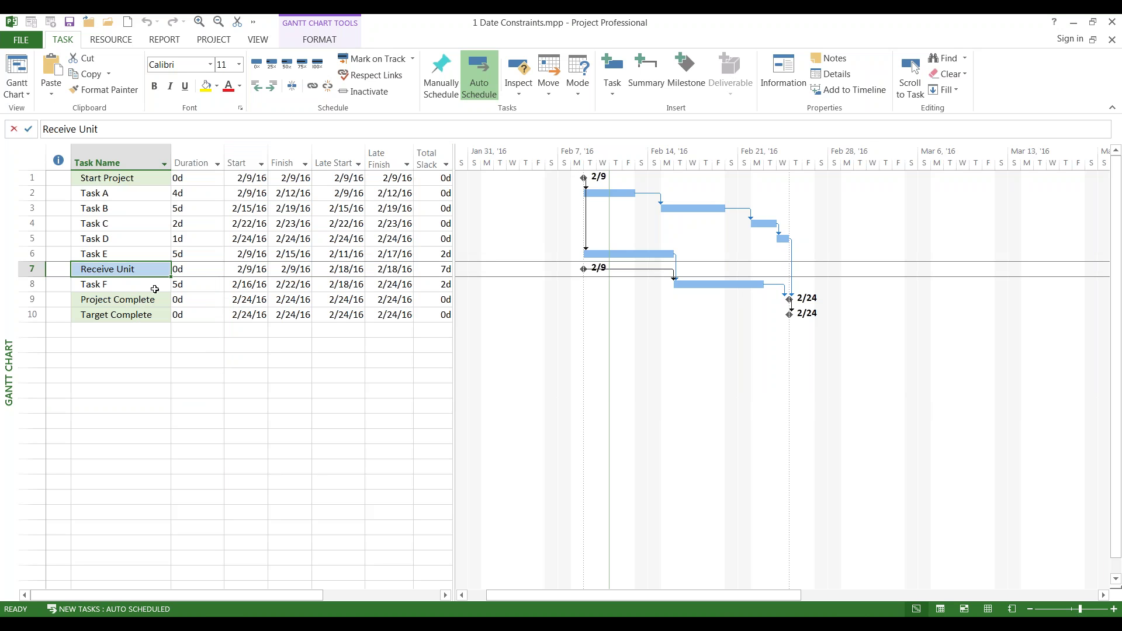
click(31, 284)
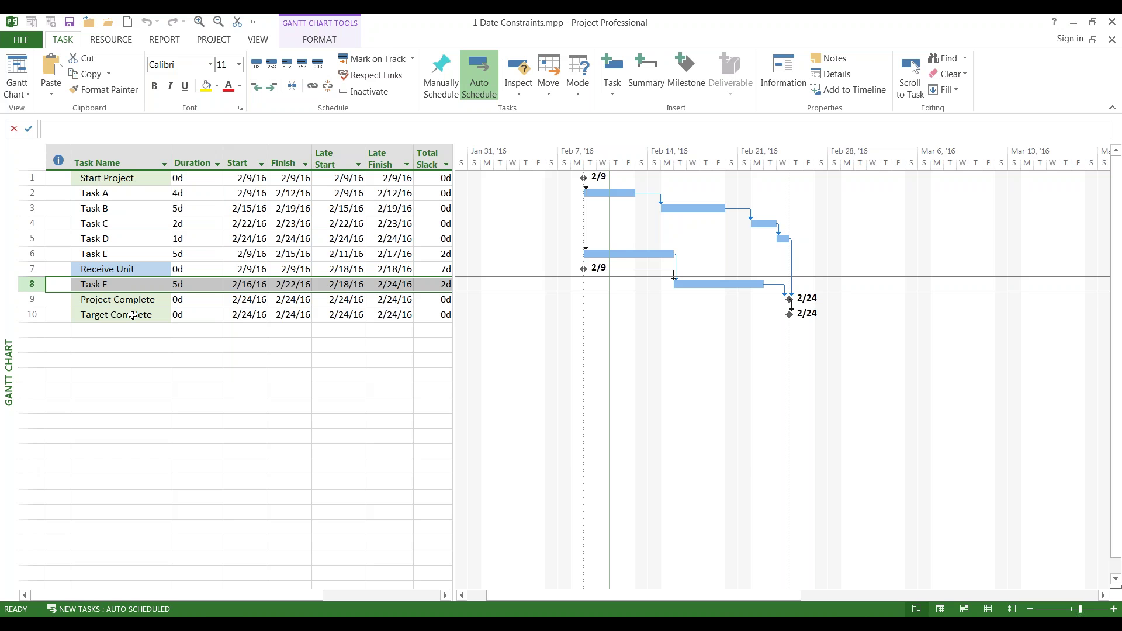
double_click(133, 316)
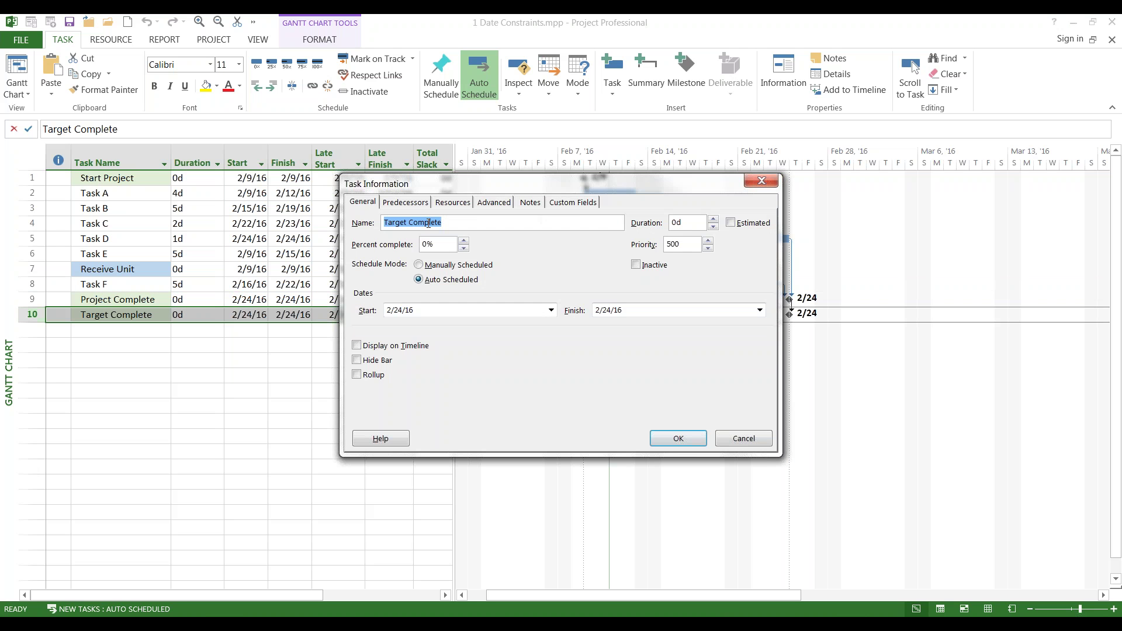
click(740, 439)
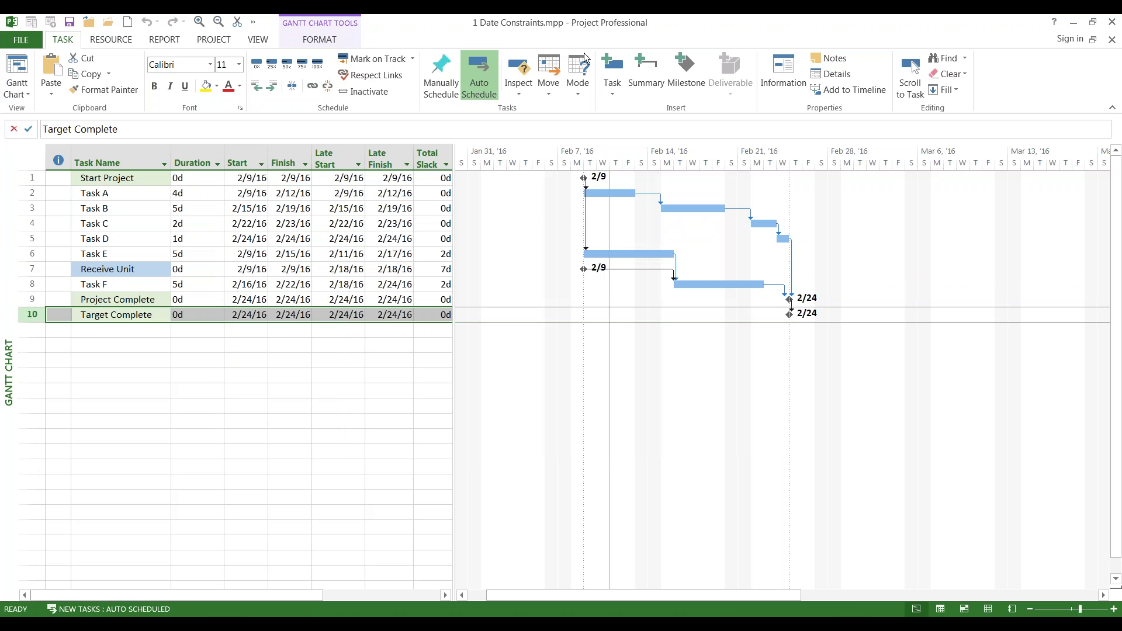
Give the Target Complete milestone a Must Finish On constraint dated 3/1/16 and check its total slack
click(779, 75)
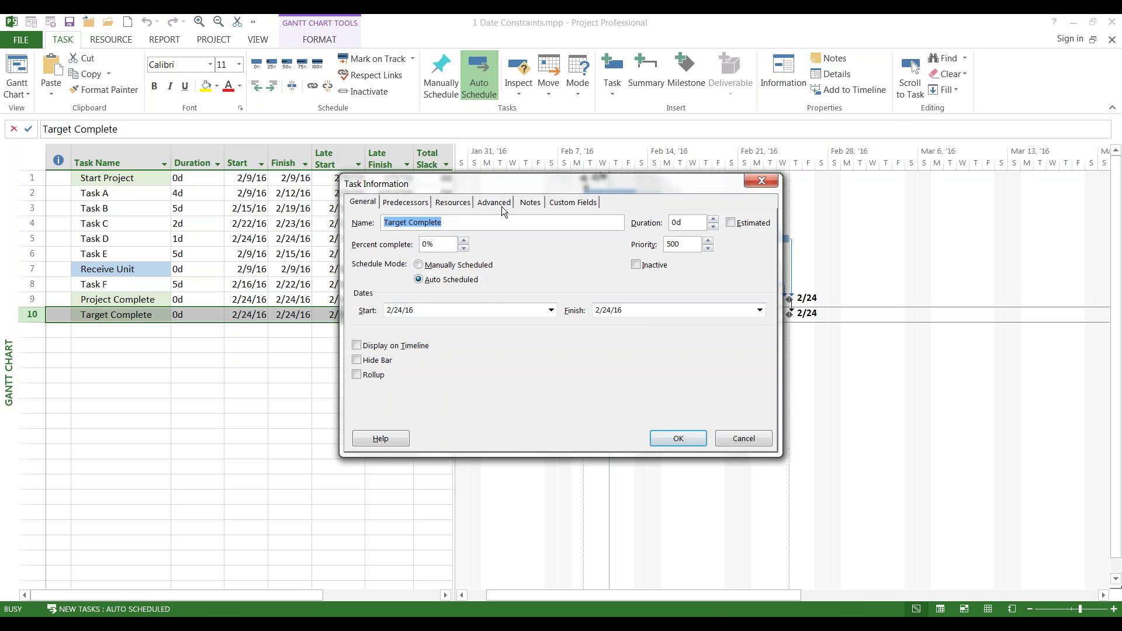
click(502, 206)
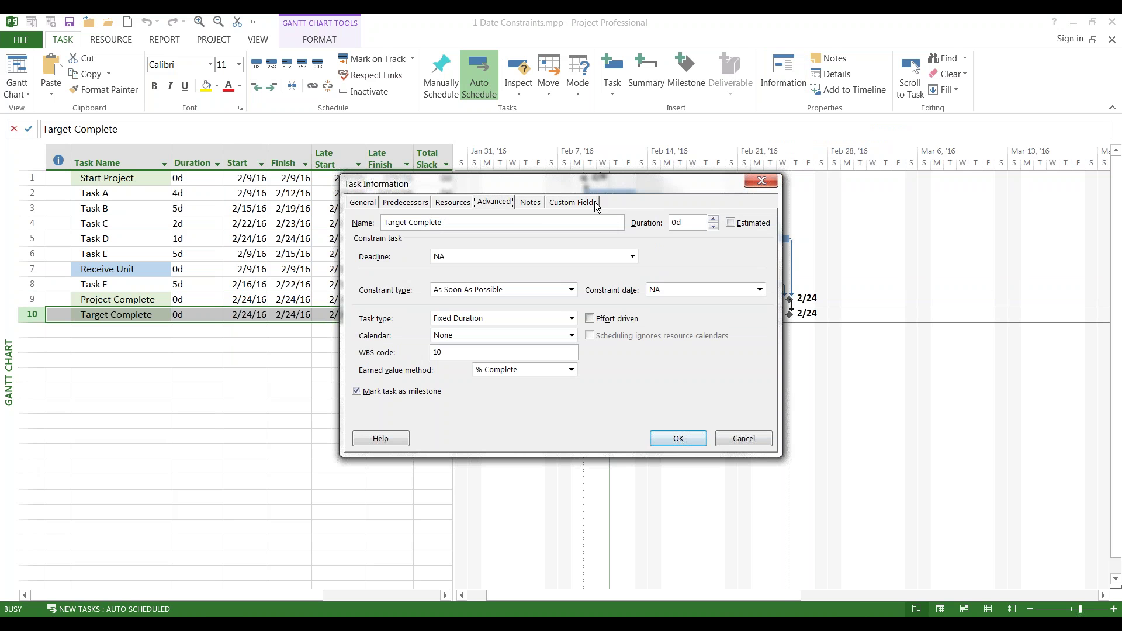
drag(594, 187, 604, 343)
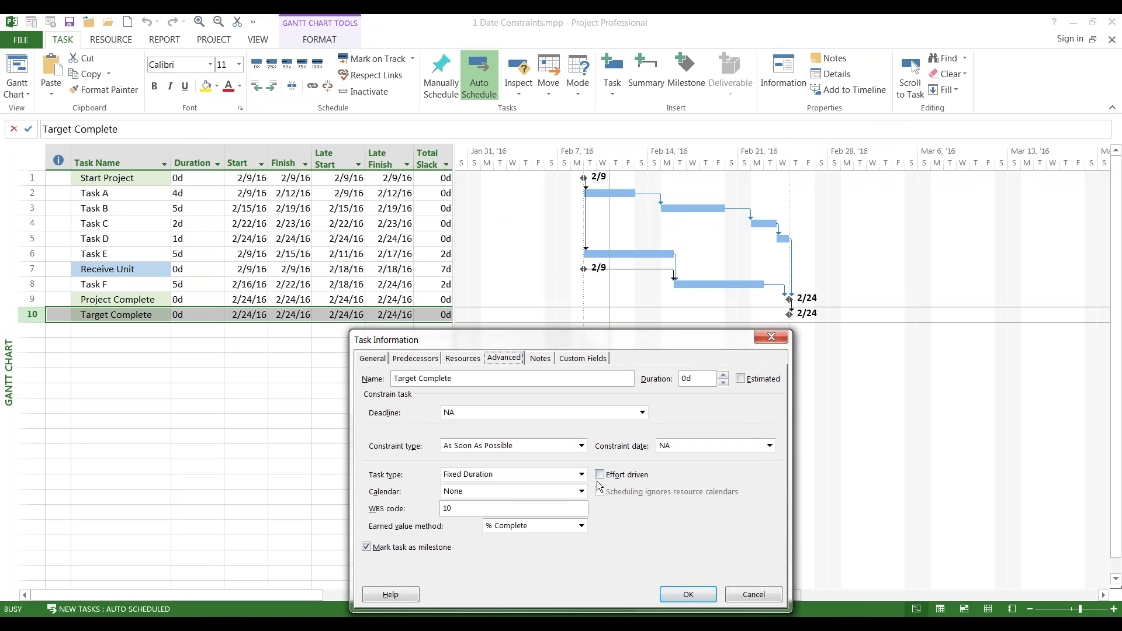
click(582, 447)
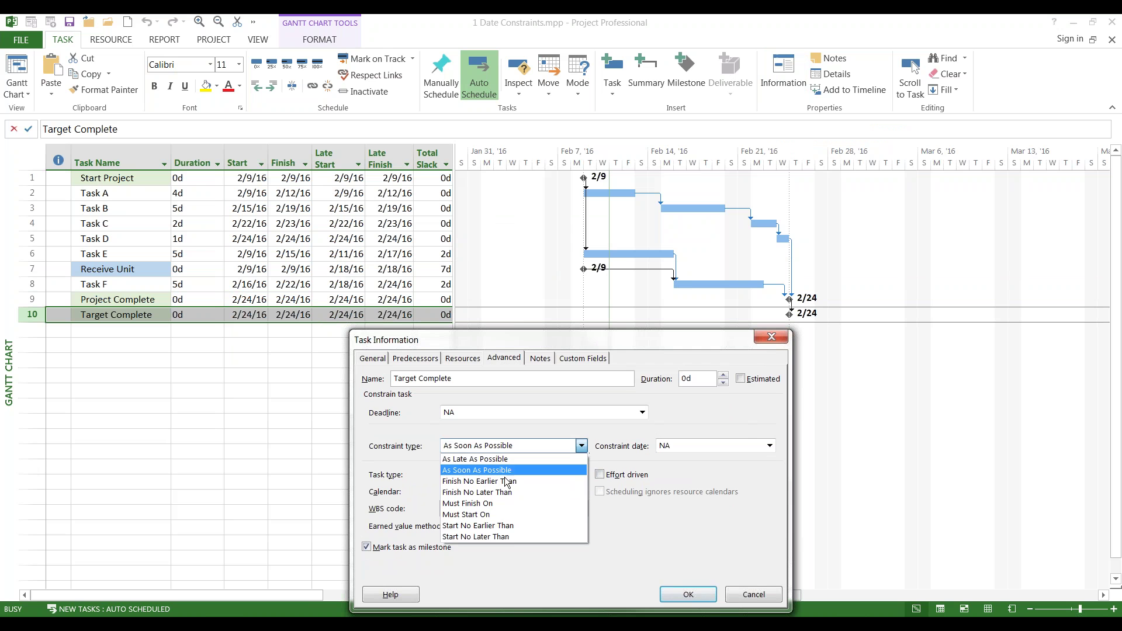
click(501, 503)
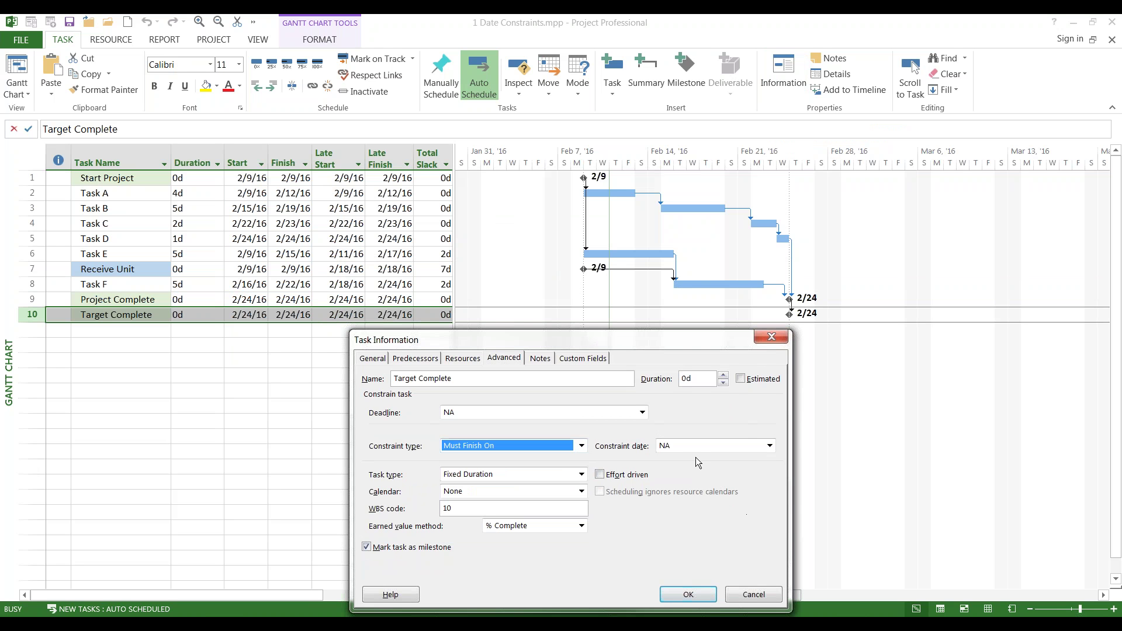
click(686, 445)
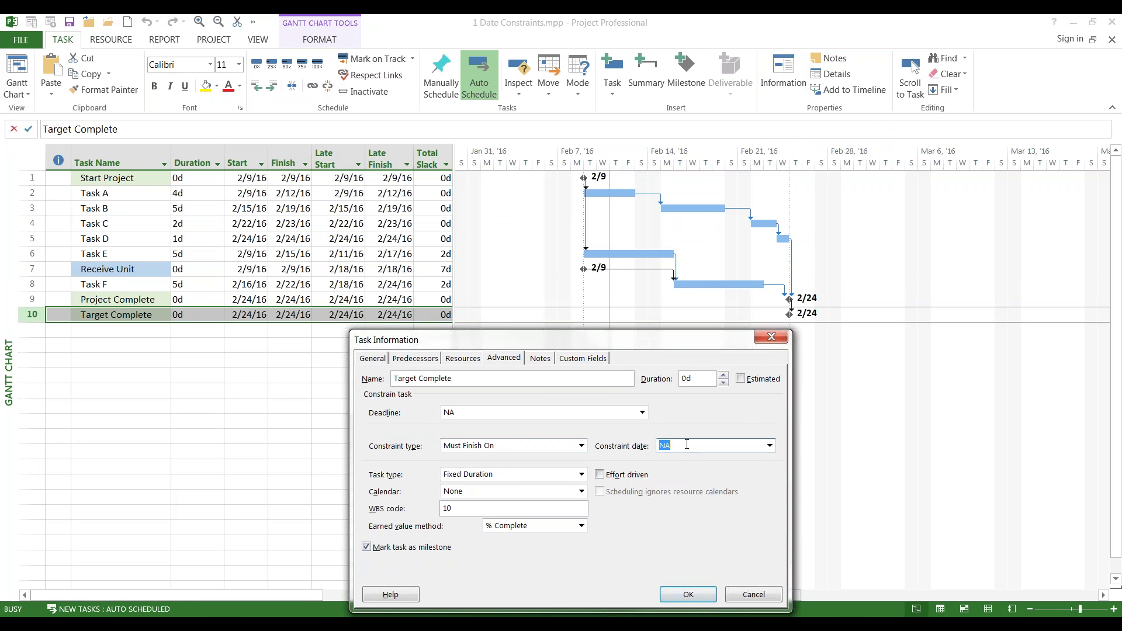
text(3/1/16)
click(688, 594)
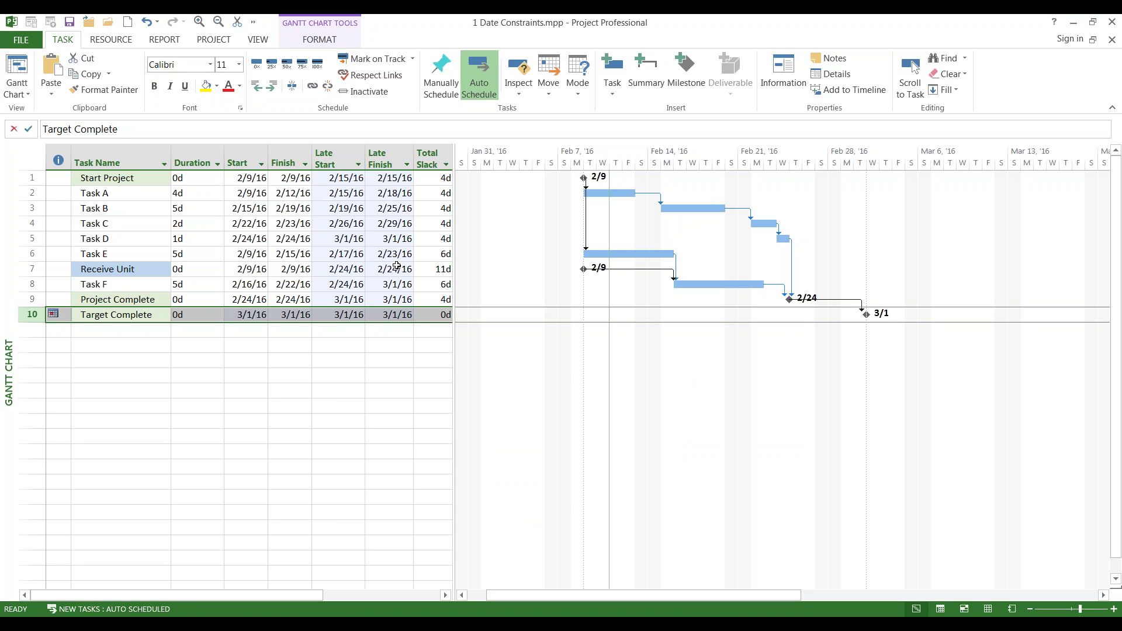
click(431, 314)
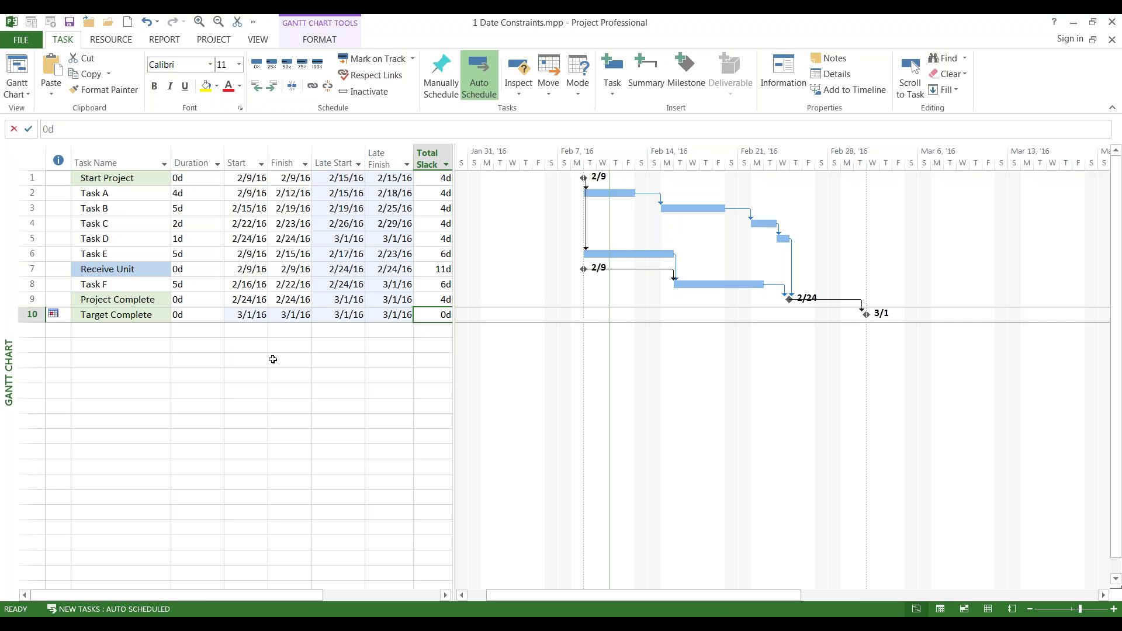
Give the Receive Unit milestone a Start No Earlier Than constraint dated 2/12/16 and check its total slack
click(133, 271)
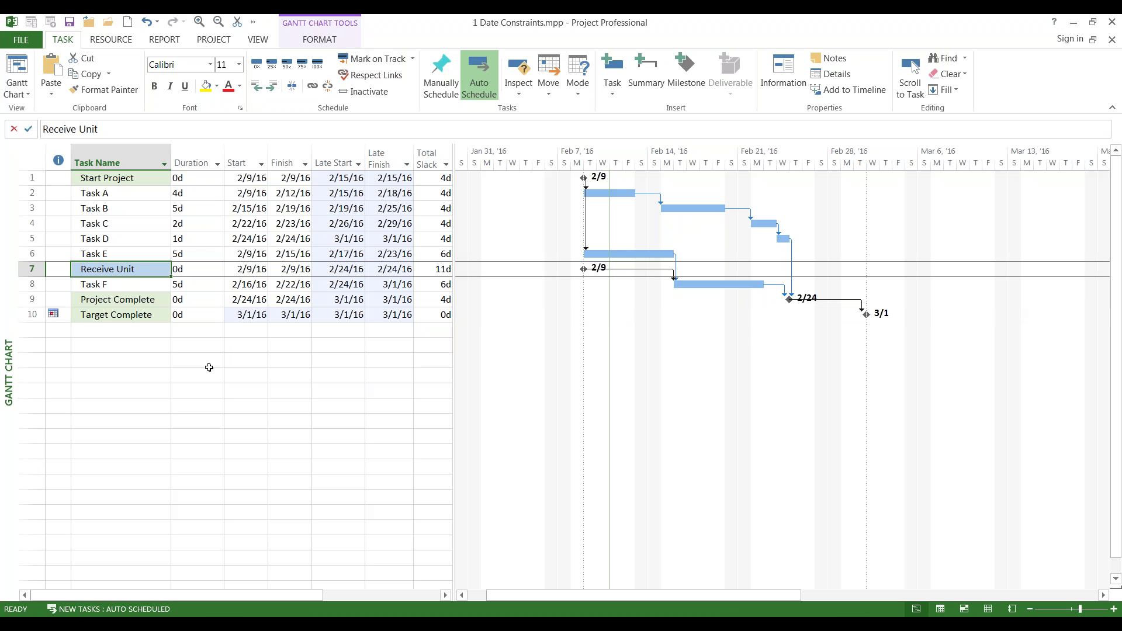
double_click(149, 270)
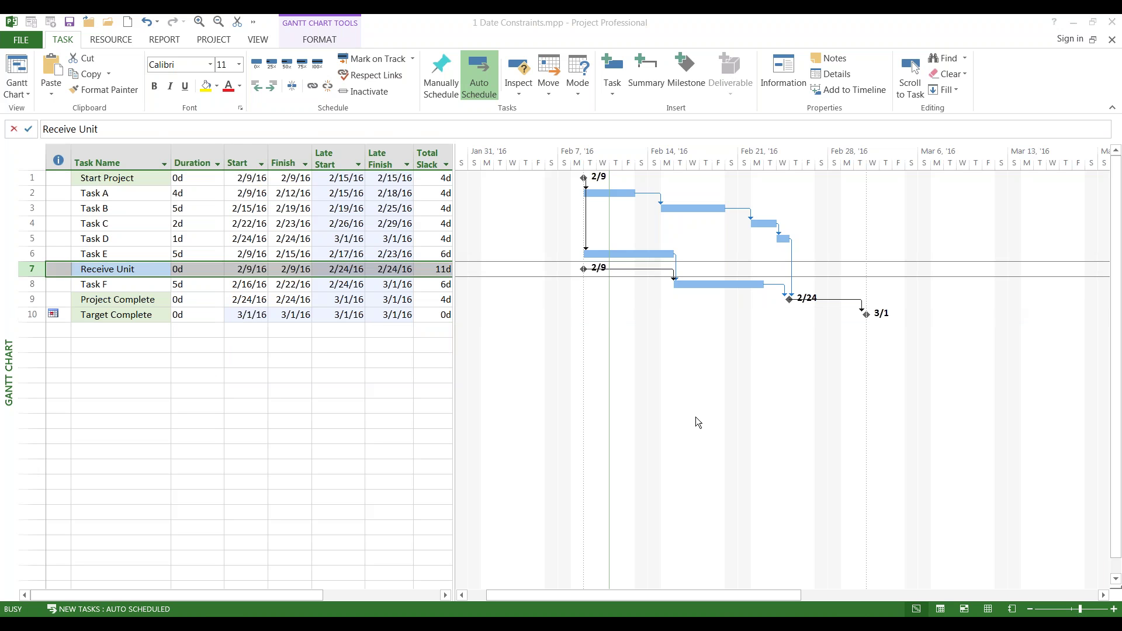
drag(608, 193, 544, 342)
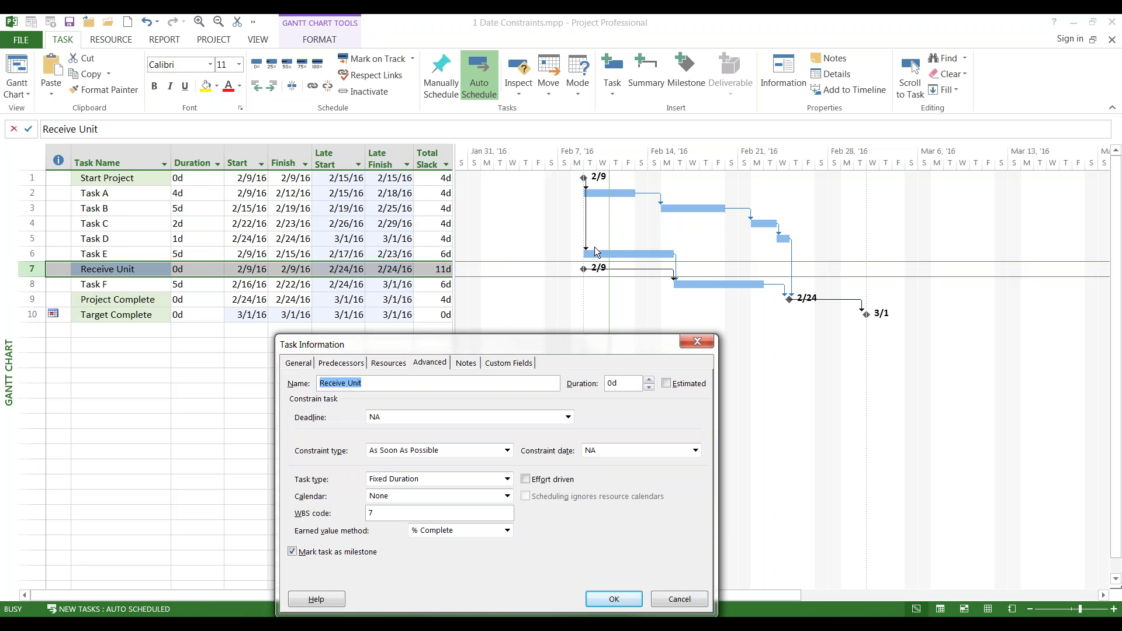
click(507, 451)
click(467, 533)
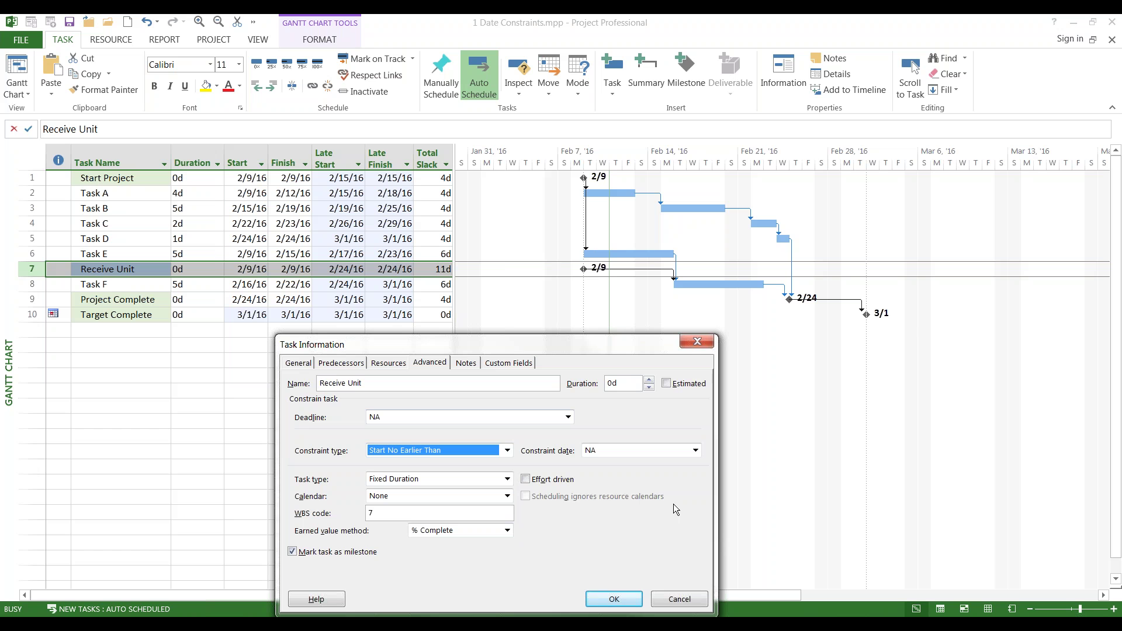
click(695, 451)
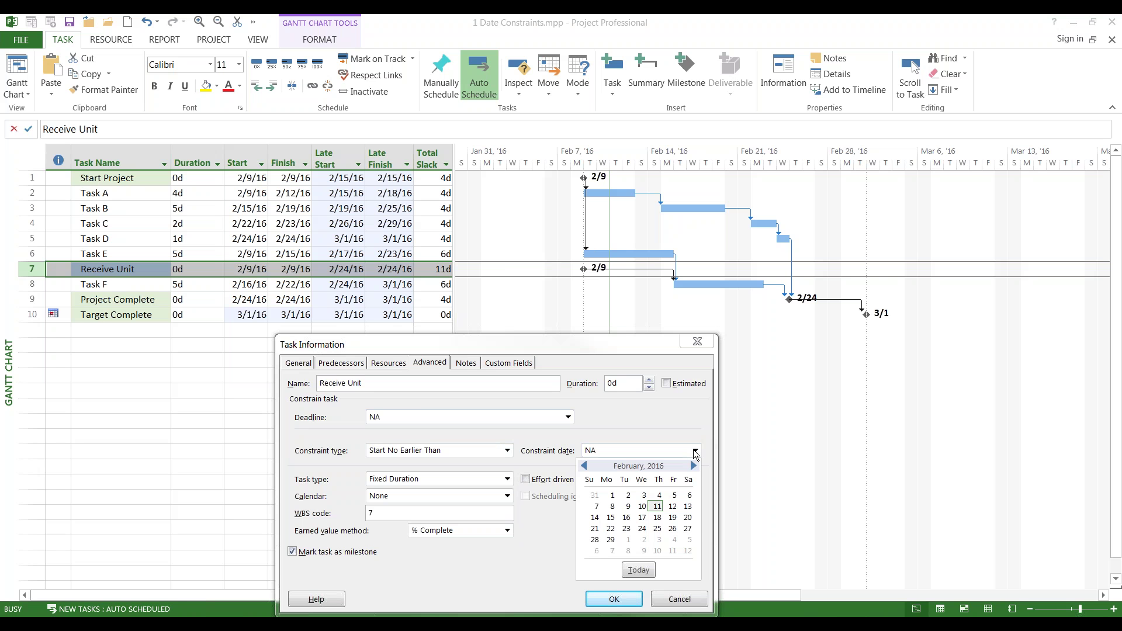
click(673, 506)
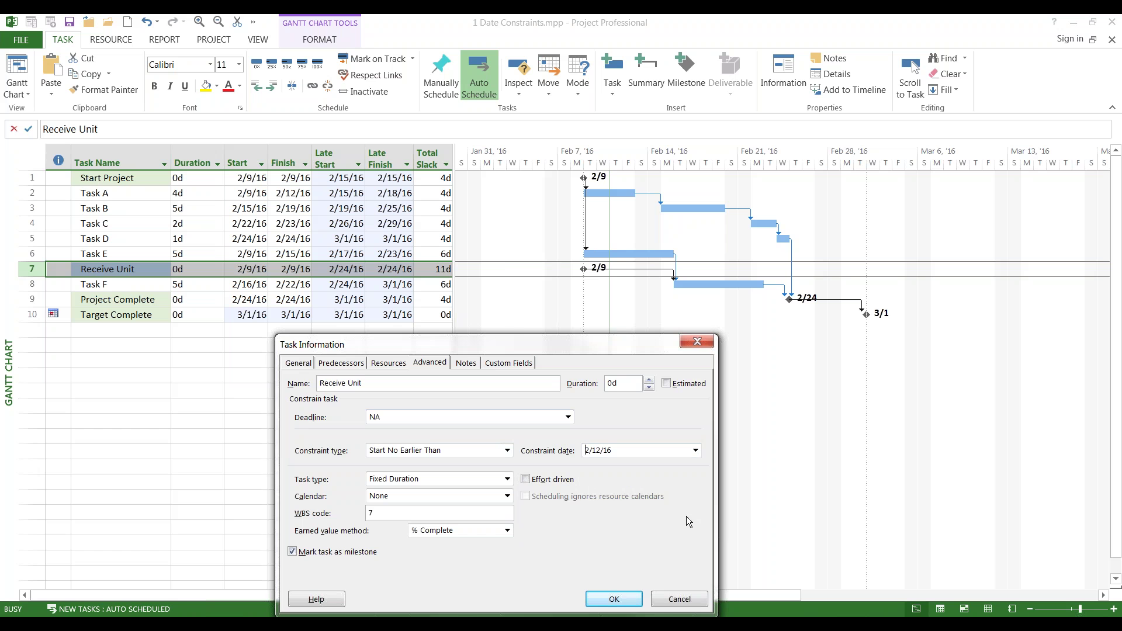
click(615, 600)
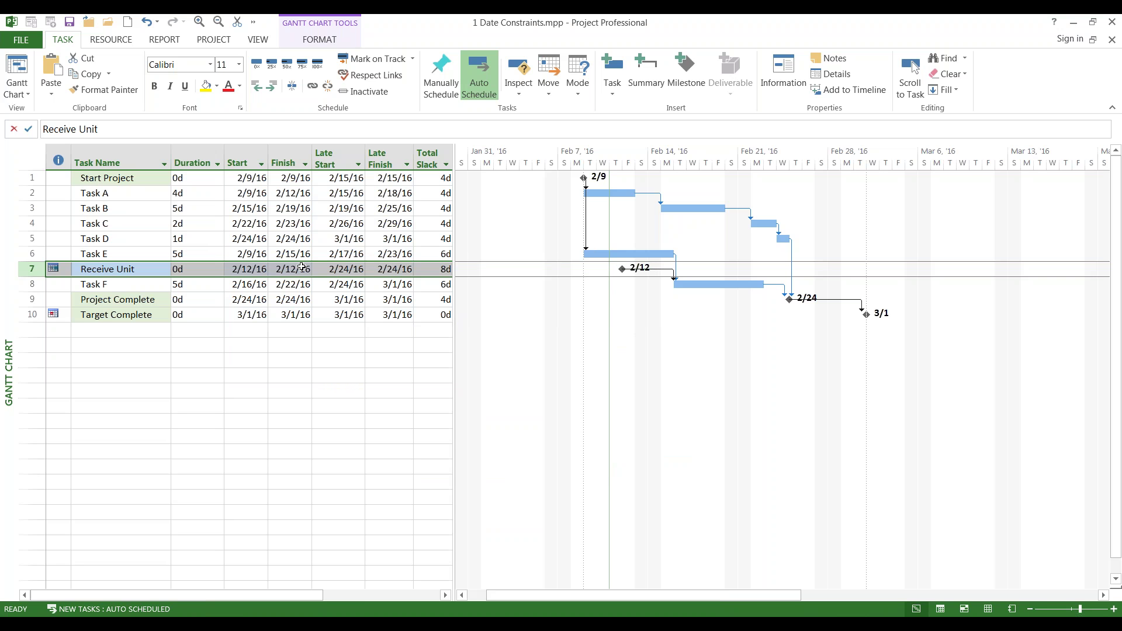
click(428, 270)
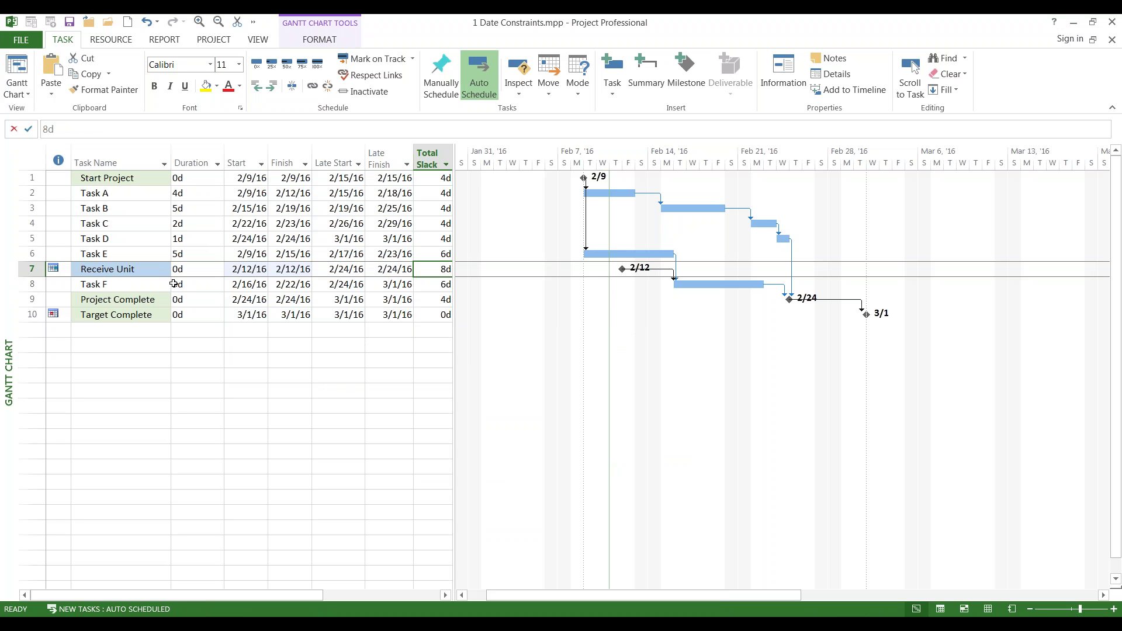
Try a constraint date of 2/19/16 on the Receive Unit milestone, and undo the change
click(158, 267)
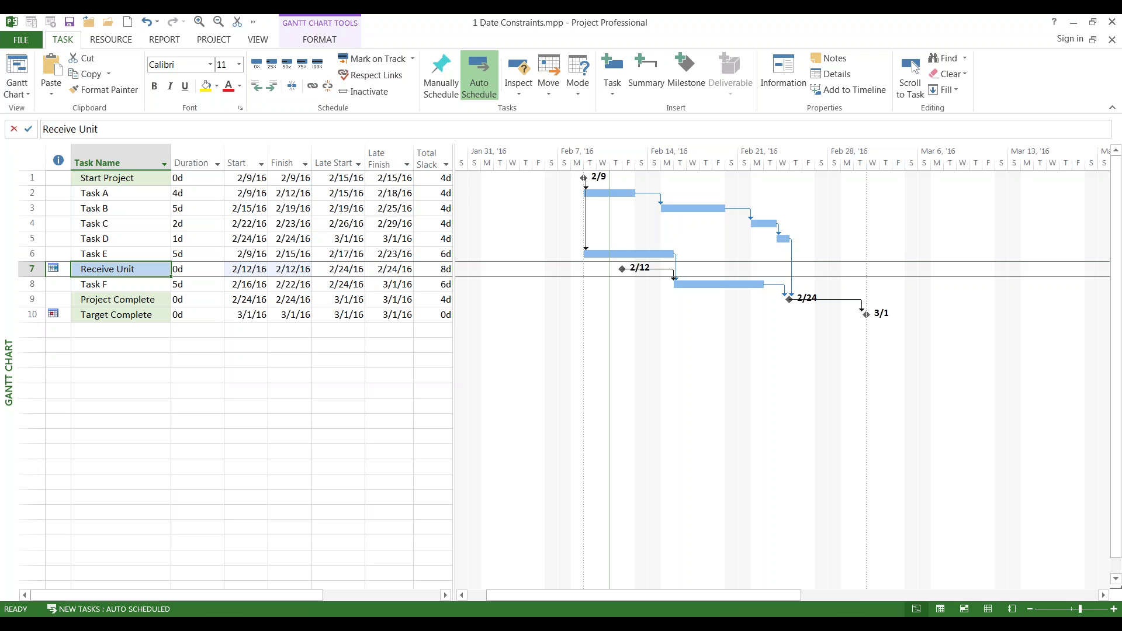
key(shift+F2)
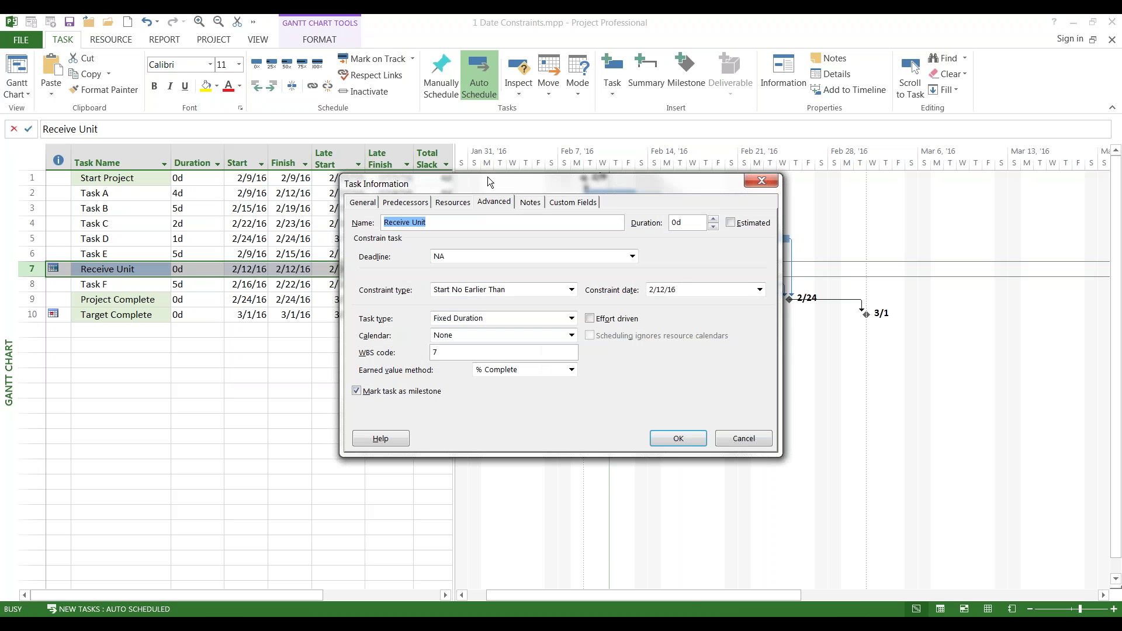
drag(487, 182, 391, 338)
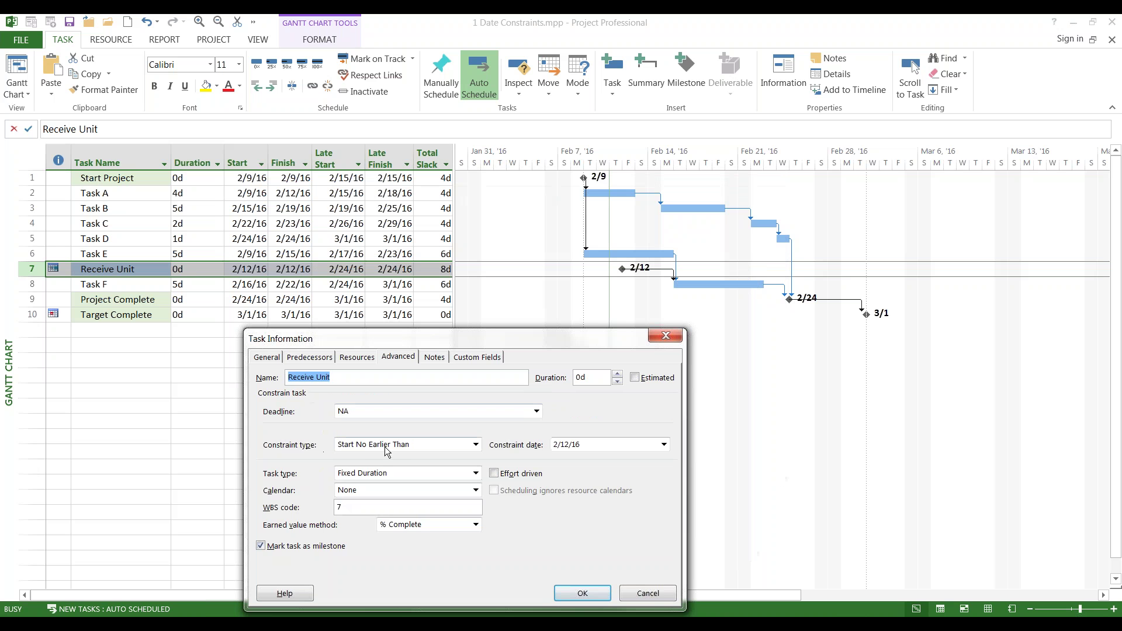
click(664, 446)
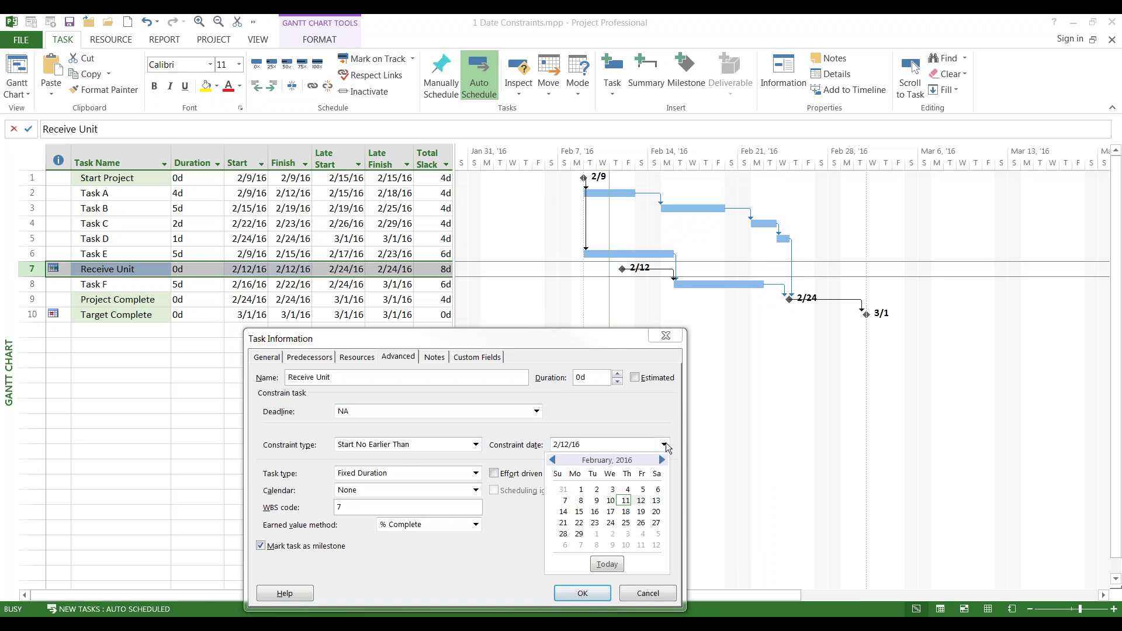
click(639, 512)
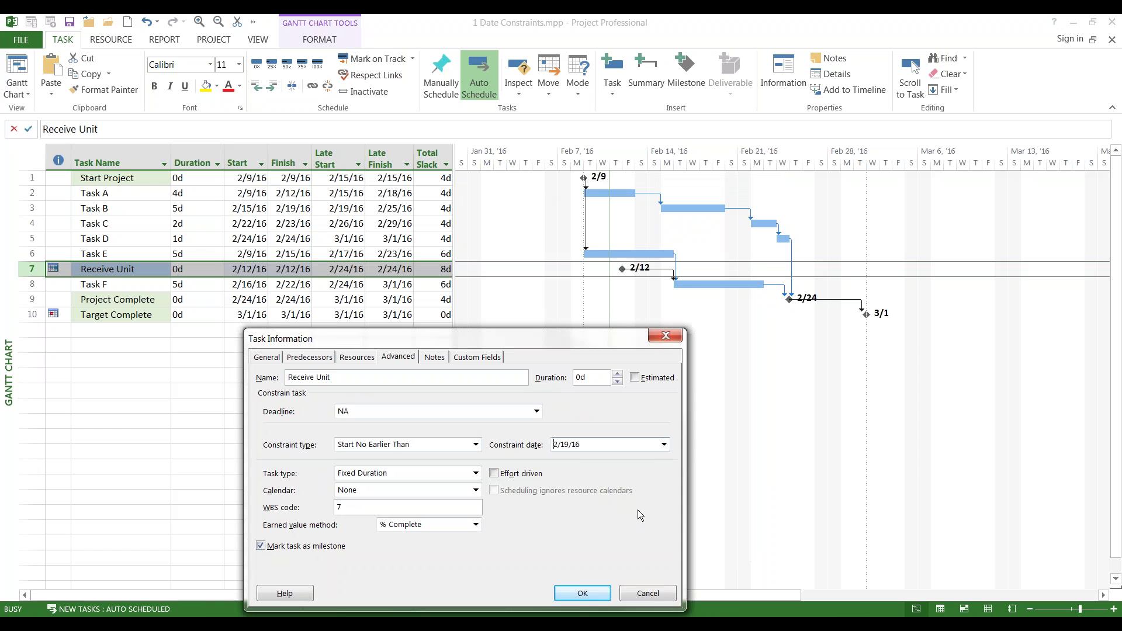
click(602, 591)
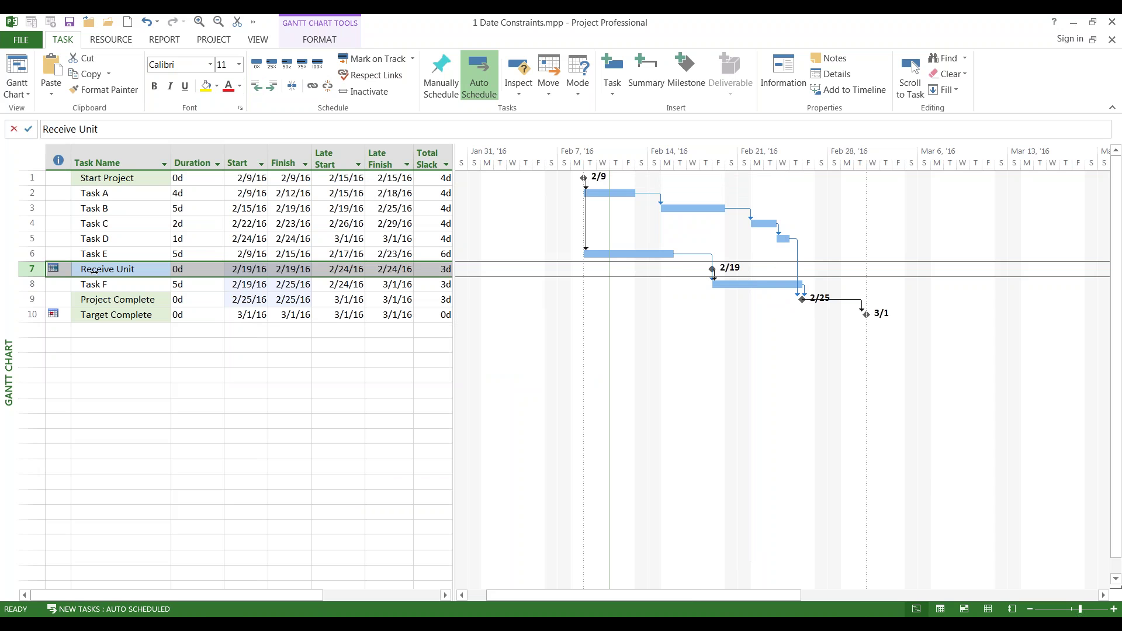
click(146, 22)
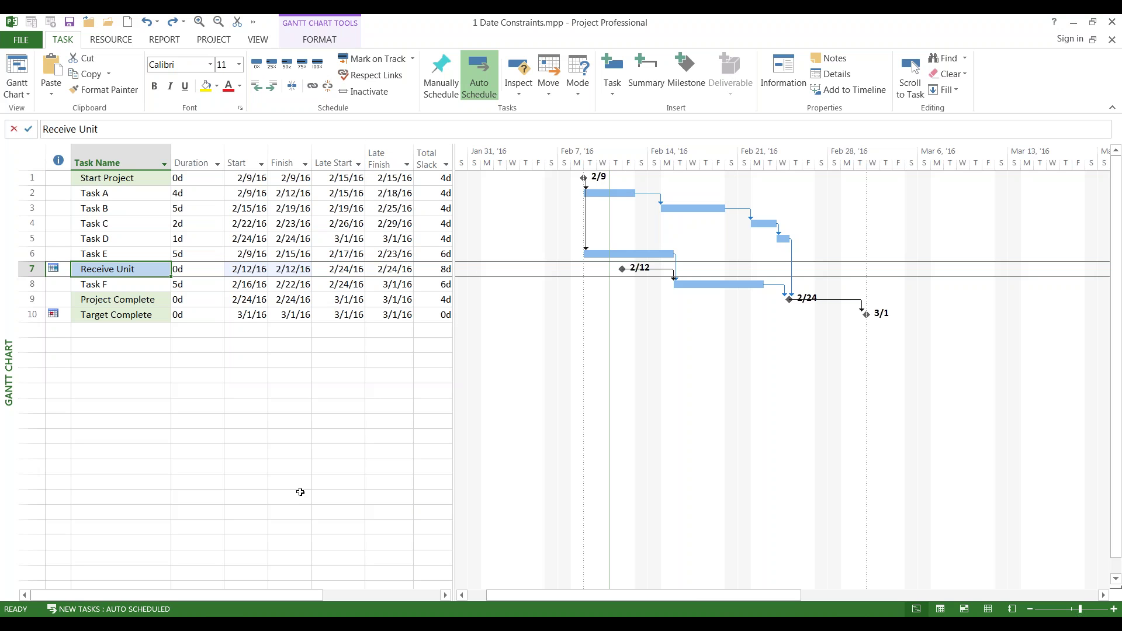
Try a 7-day duration for Task D, allowing the scheduling conflict, and undo the change
click(188, 236)
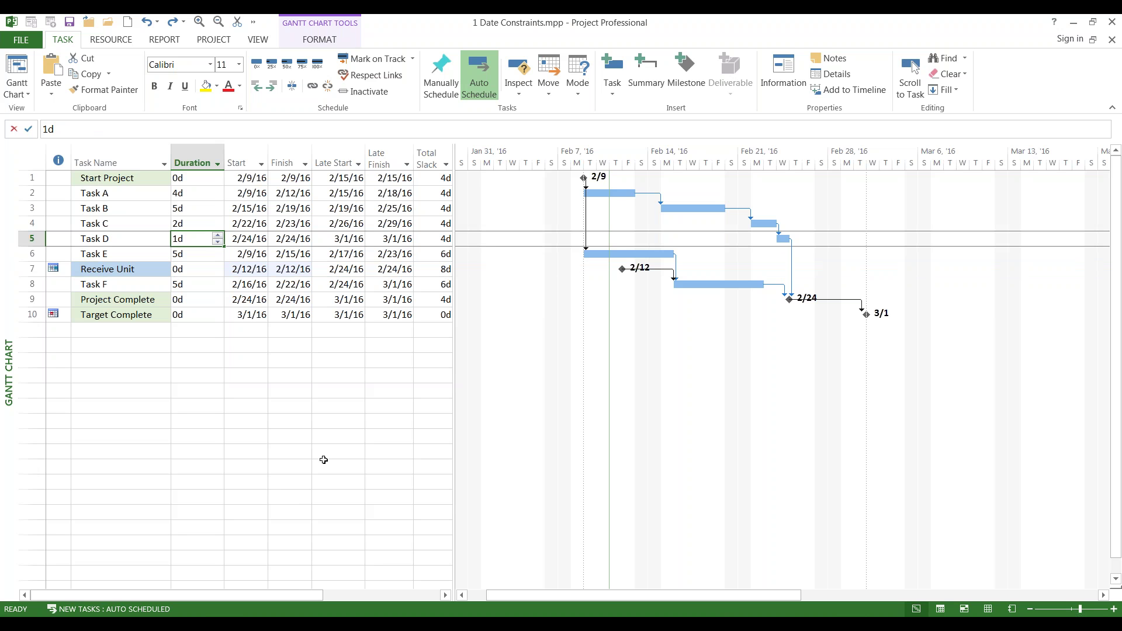
text(7)
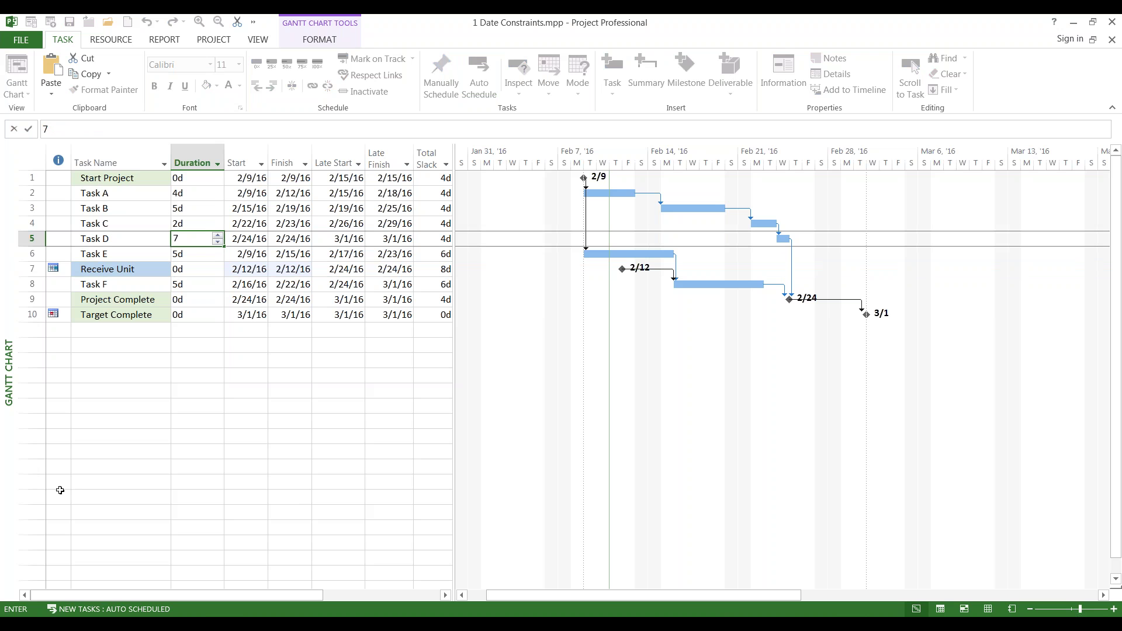
key(Return)
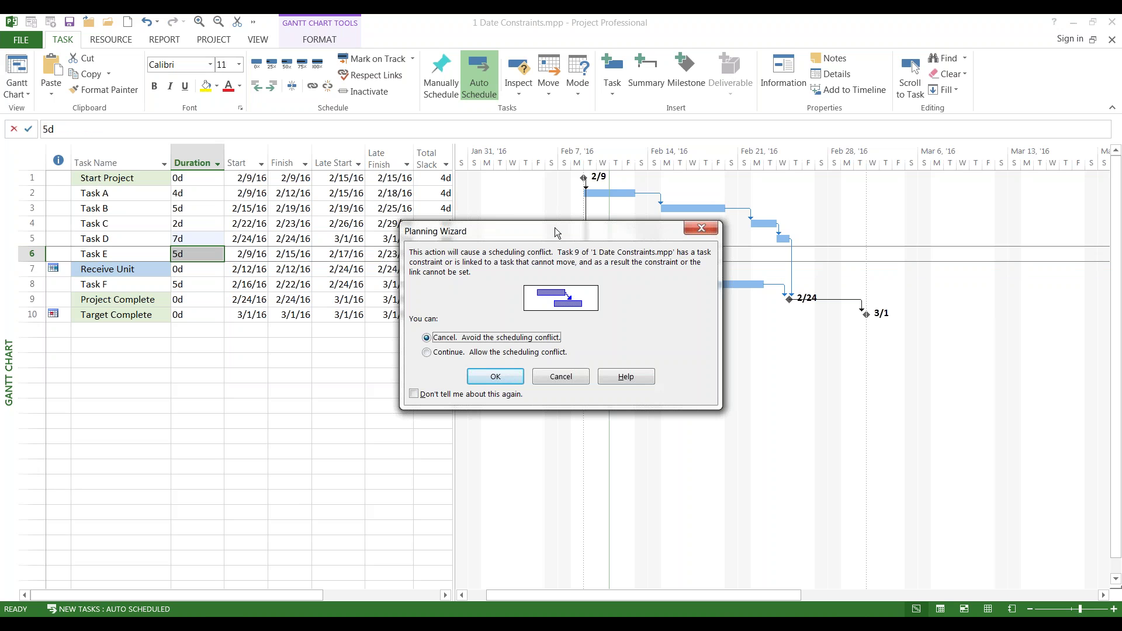
drag(556, 227, 454, 369)
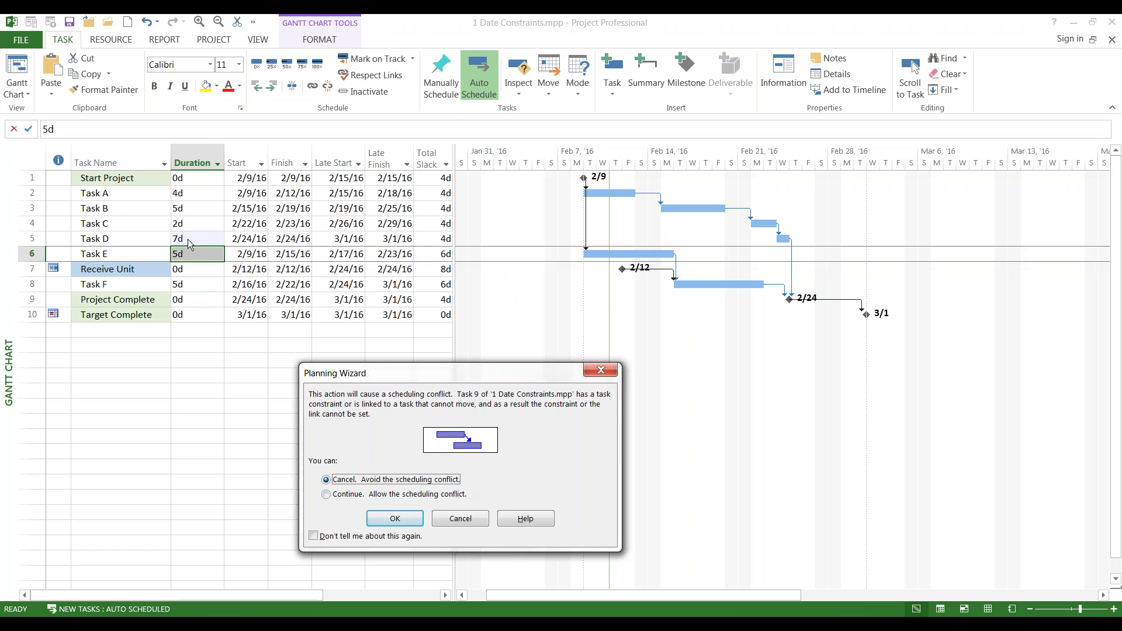
click(337, 495)
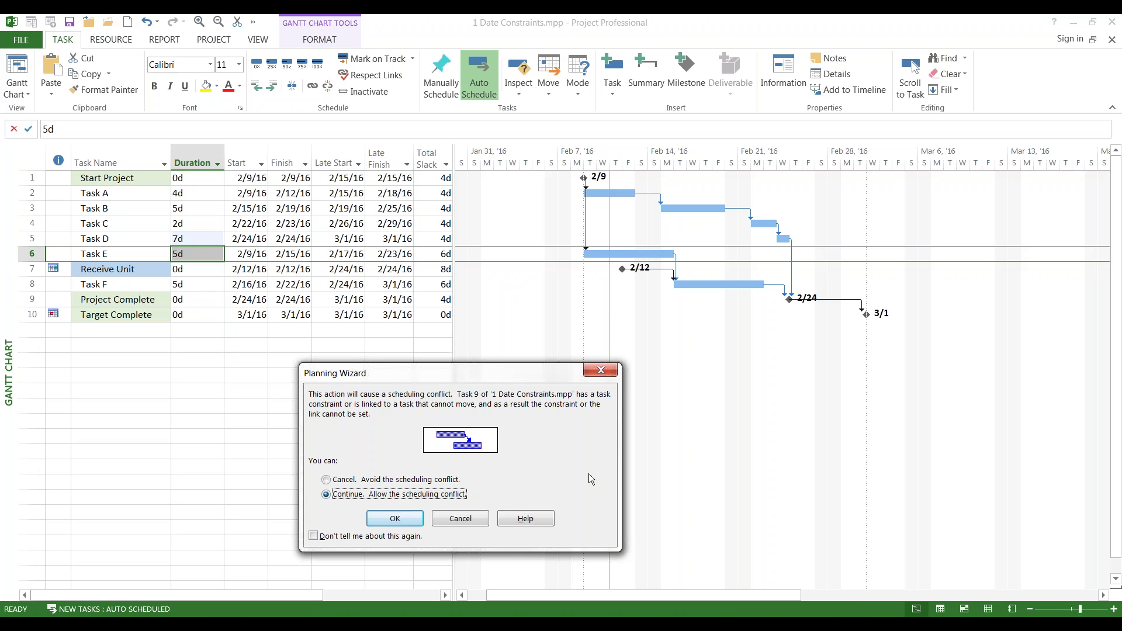
click(389, 520)
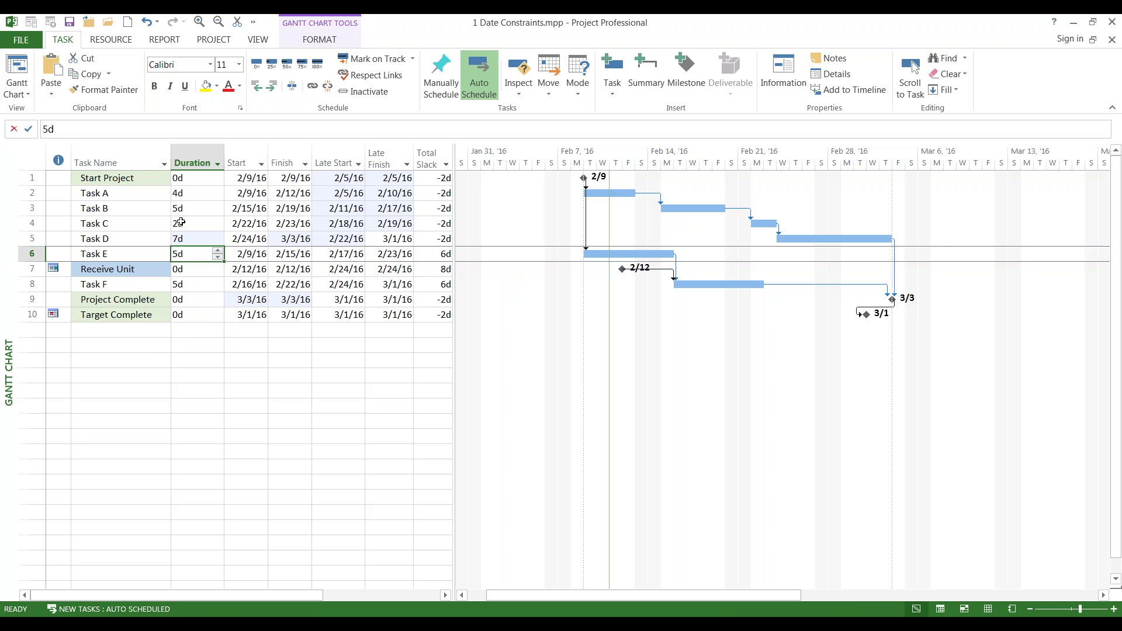
click(146, 23)
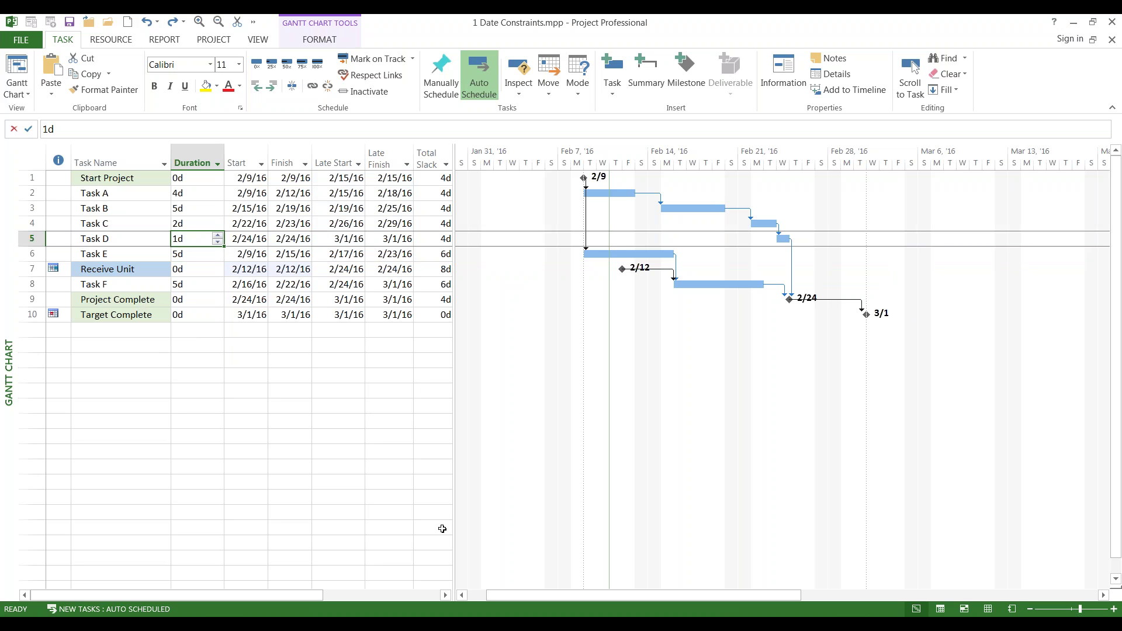
Open the recent project file 2 Deadline.mpp and dismiss the tip about new tasks
click(19, 40)
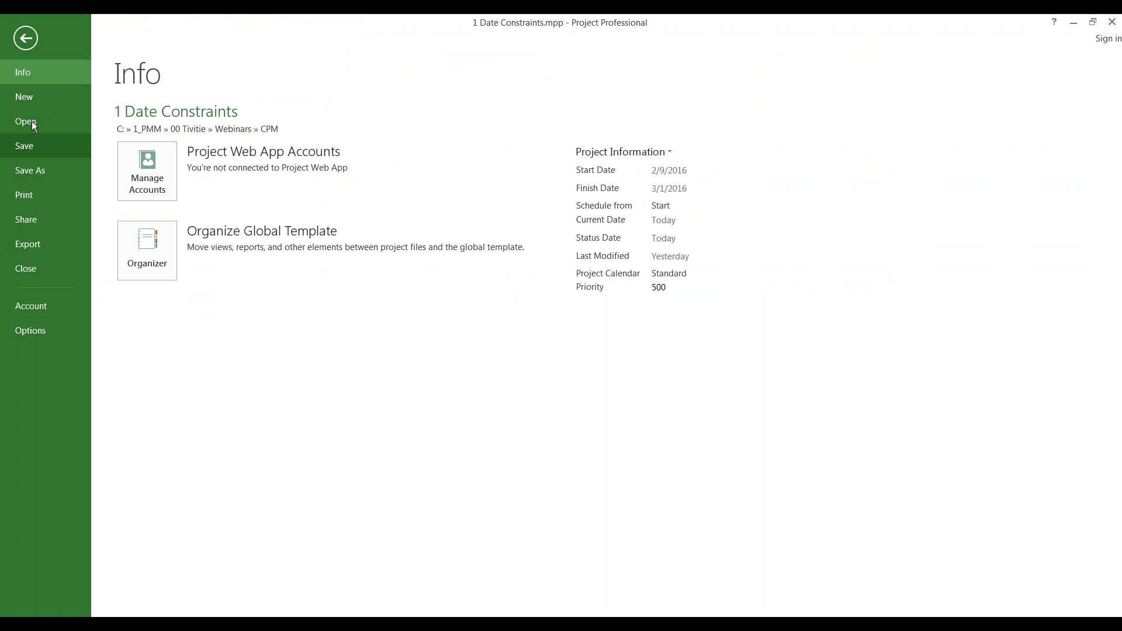
click(26, 123)
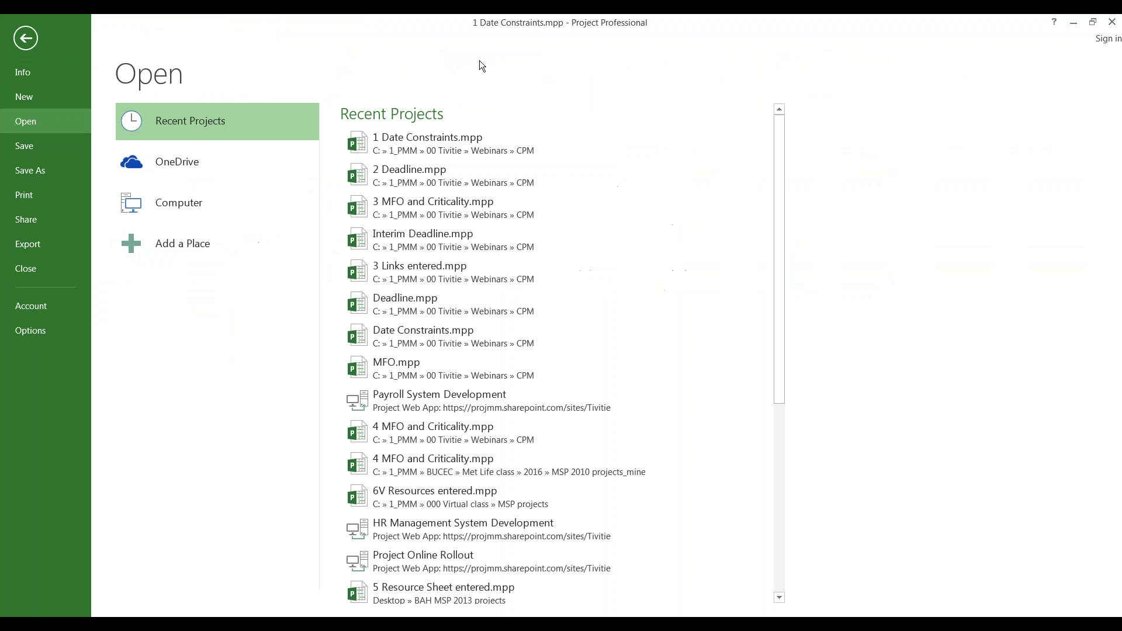
click(437, 173)
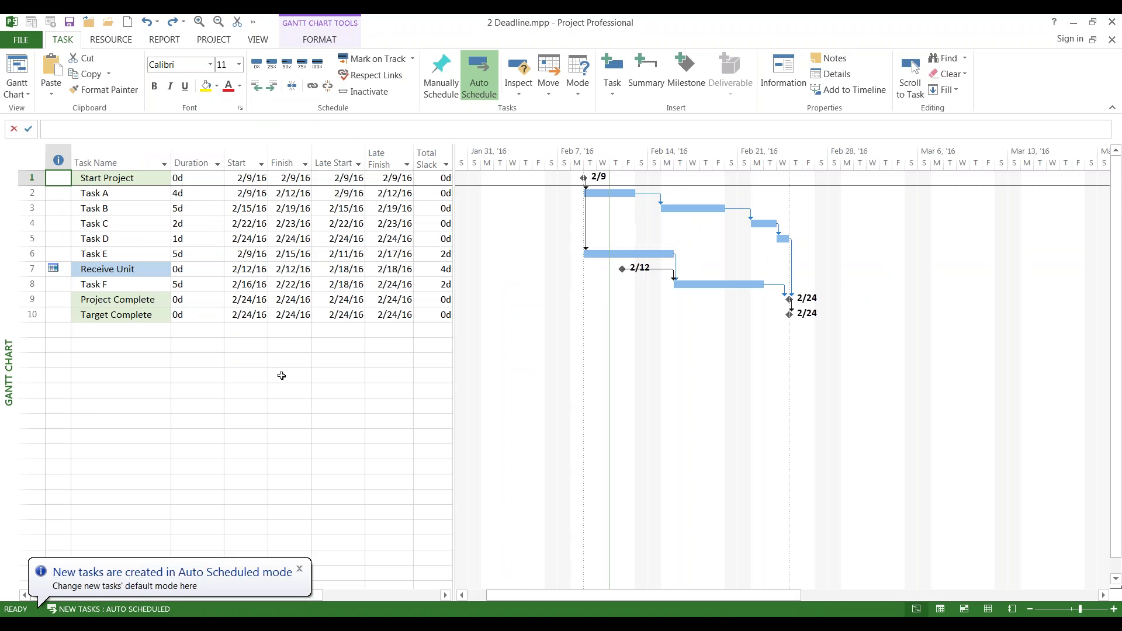
click(299, 569)
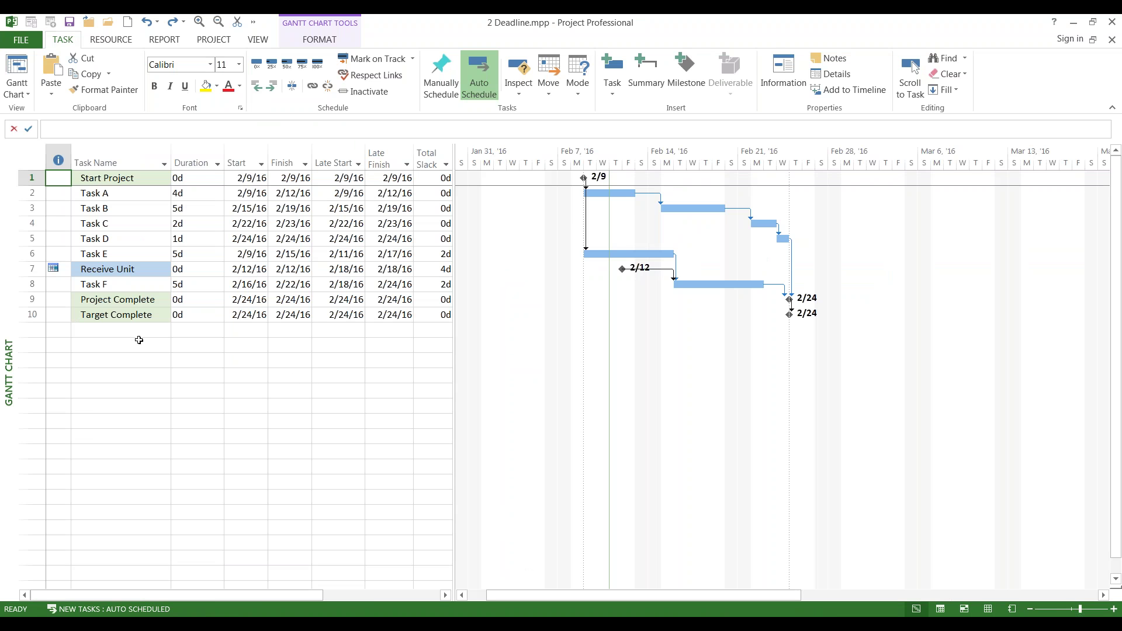
Give the Target Complete milestone a deadline of 3/1/16
double_click(141, 314)
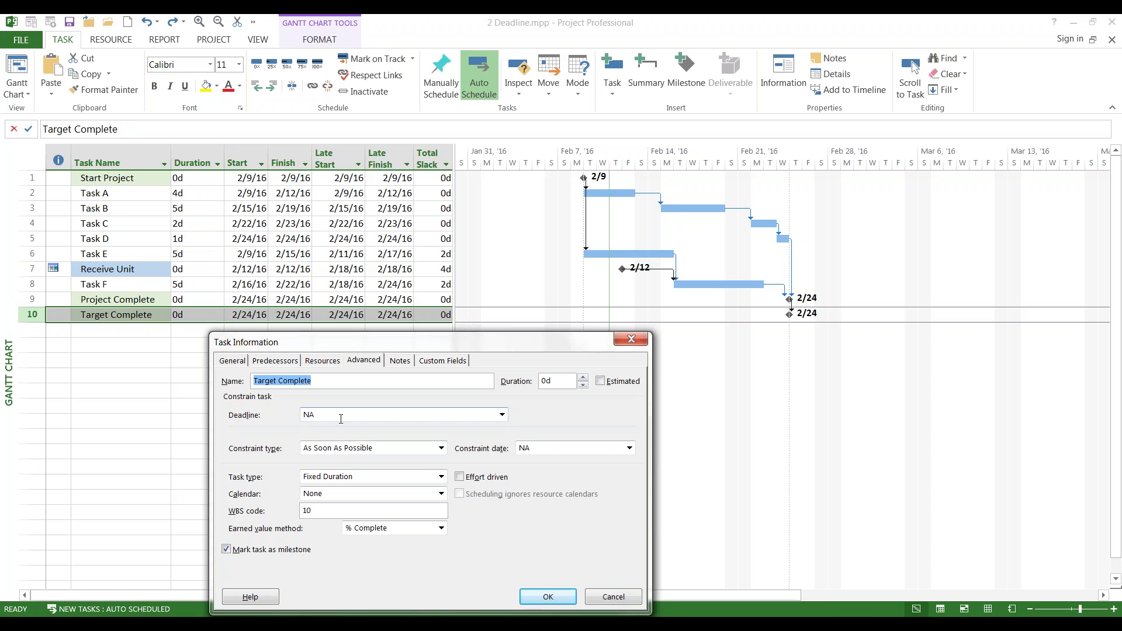
click(342, 416)
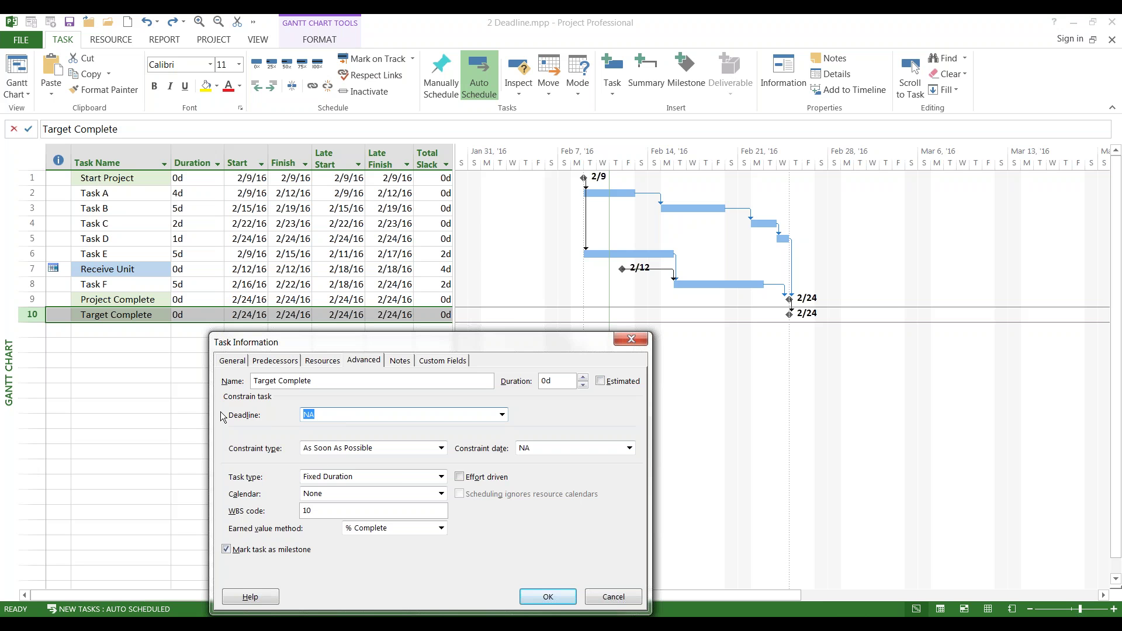
text(3/1/16)
click(553, 597)
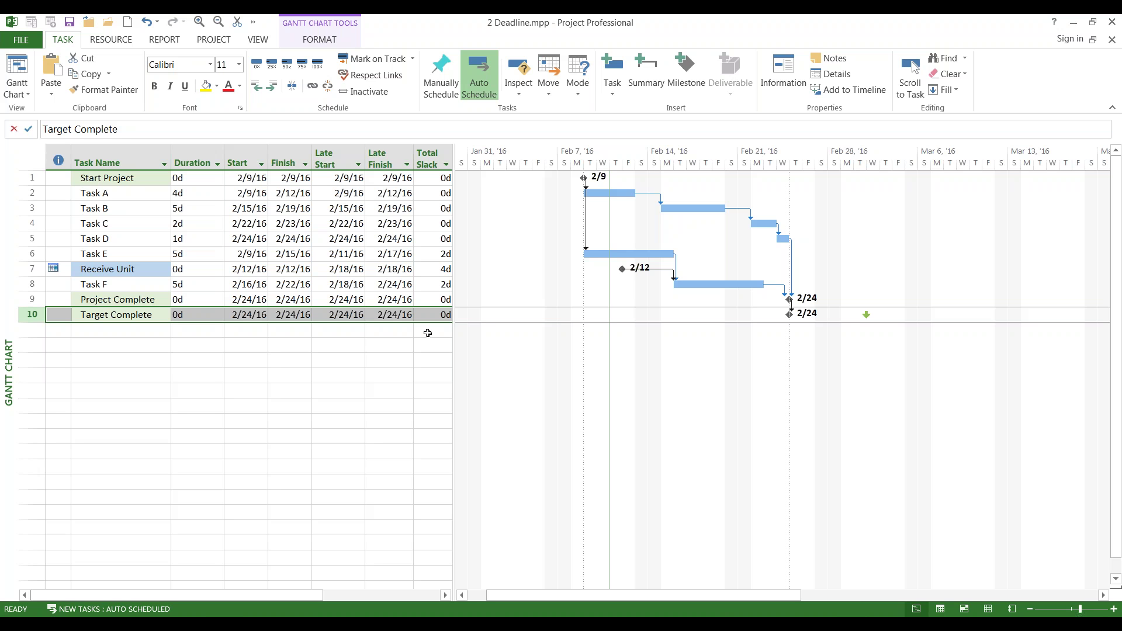
Set Task D's duration to 7 days and check the total slack against the deadline
click(196, 239)
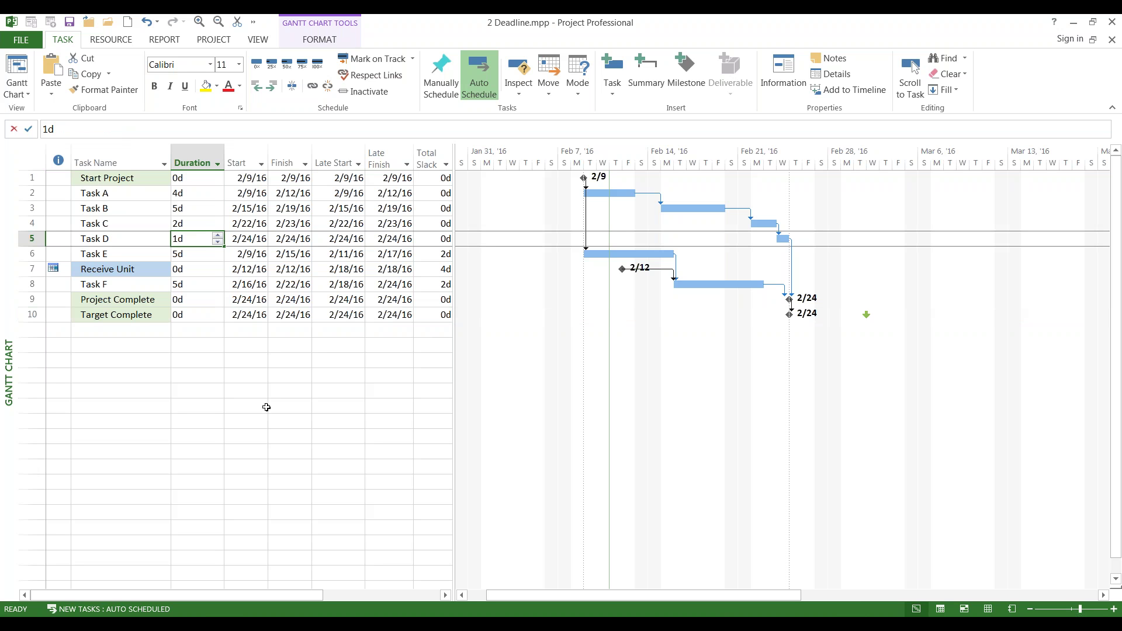
text(5d)
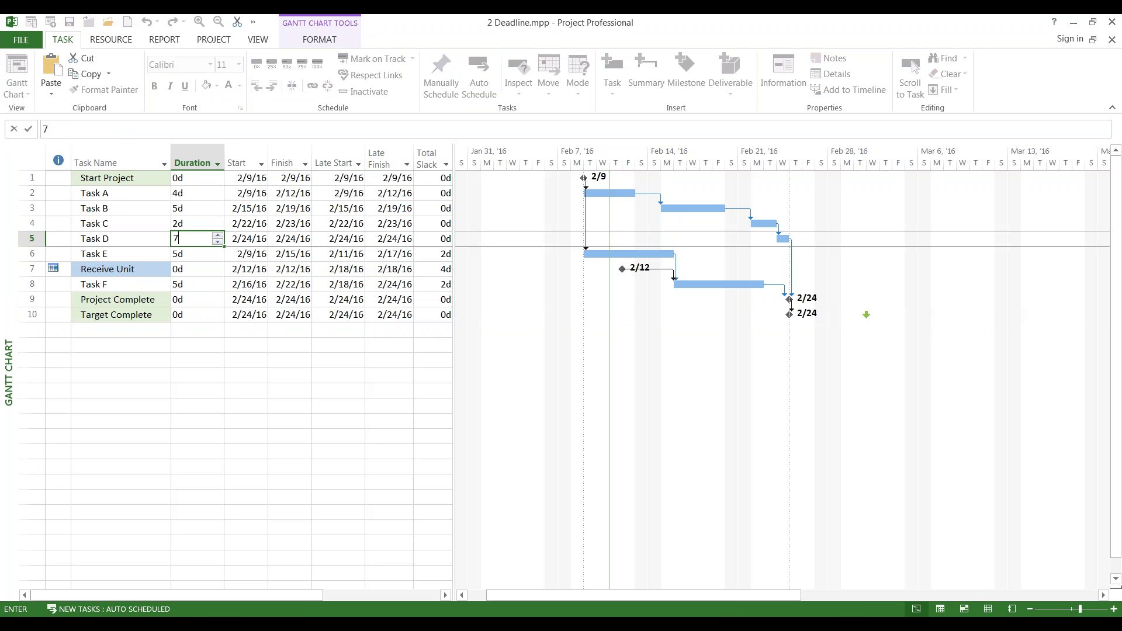
key(Return)
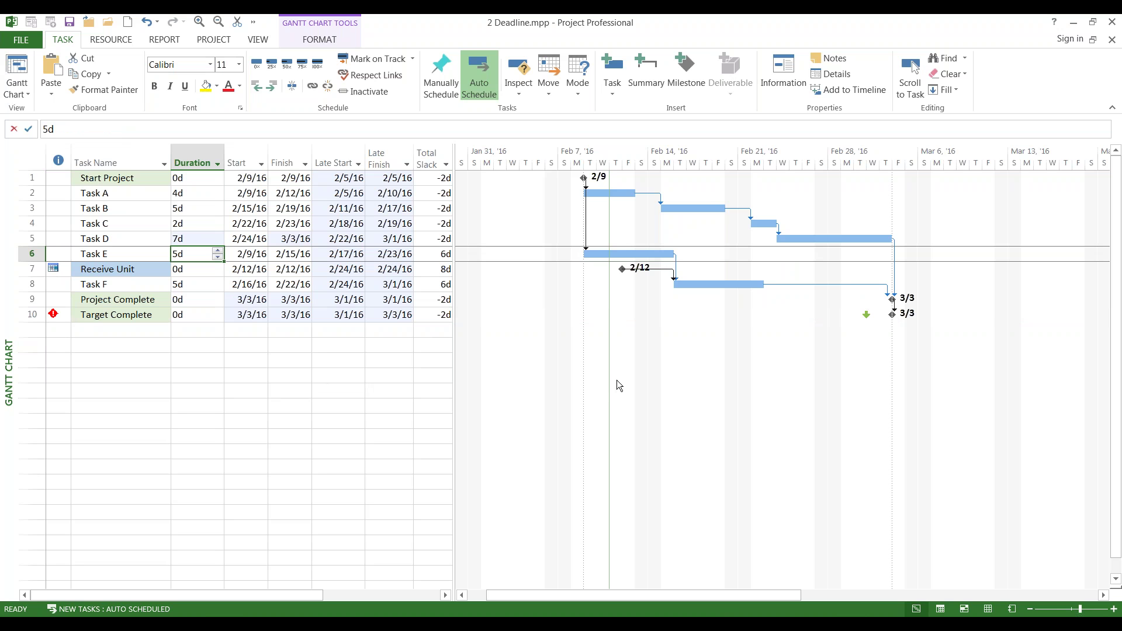
Switch back to 1 Date Constraints.mpp and give the Project Complete milestone a deadline of 3/1/16
click(426, 625)
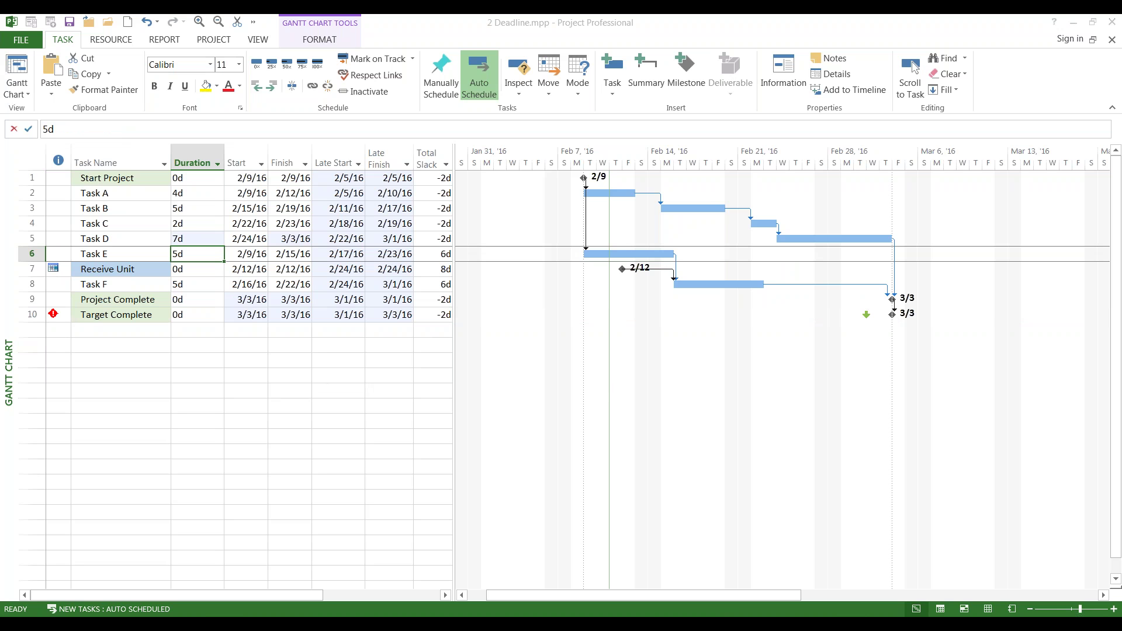
click(385, 561)
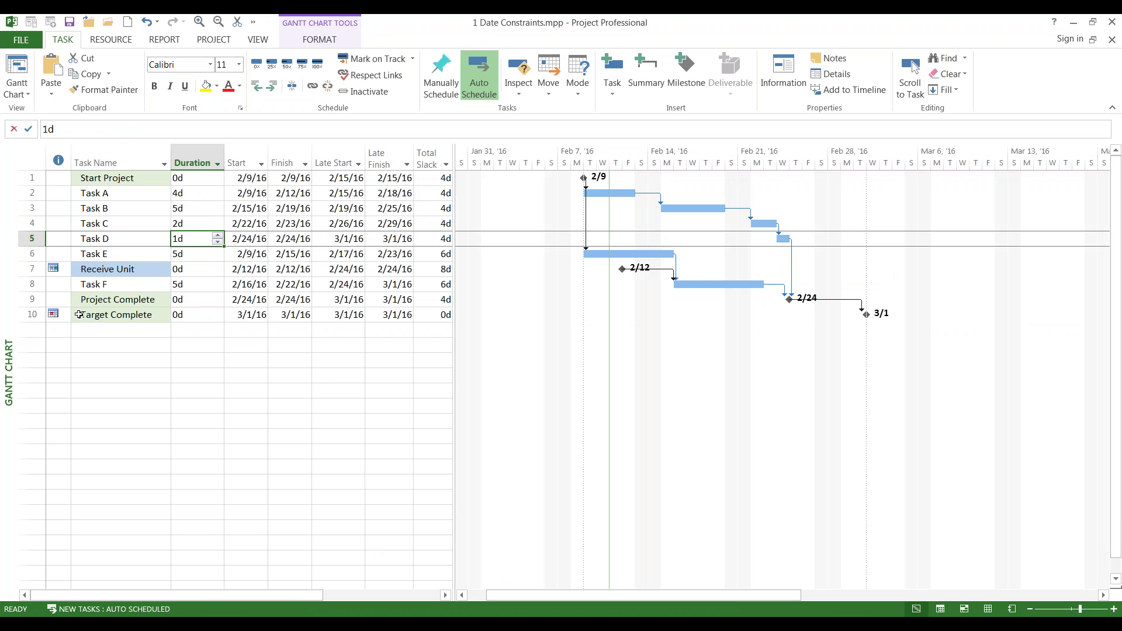
click(143, 299)
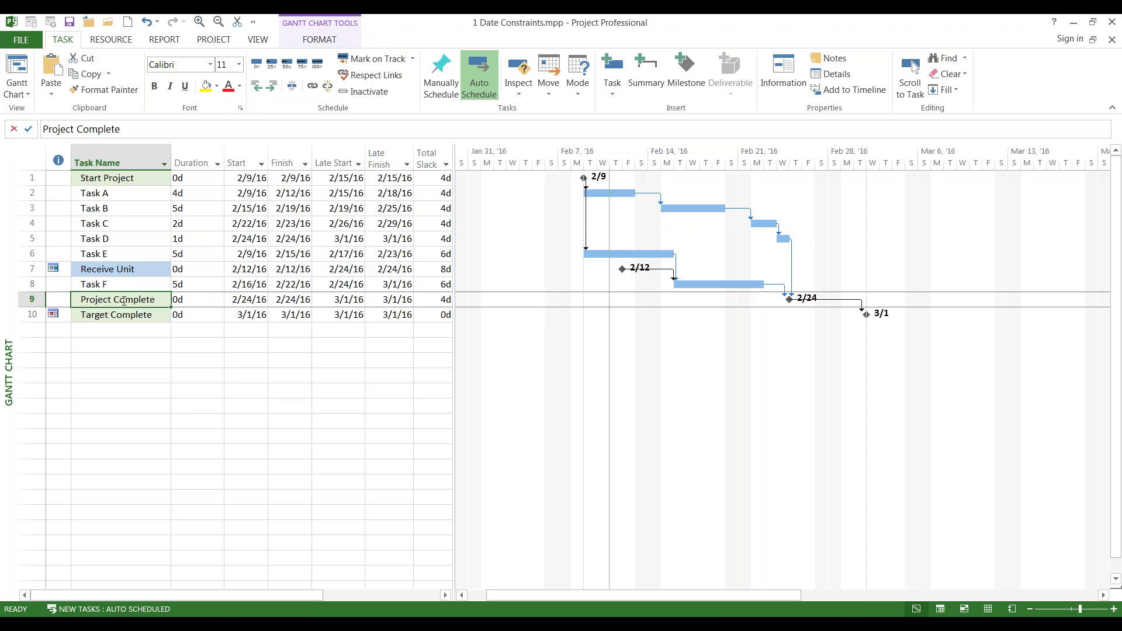
double_click(124, 301)
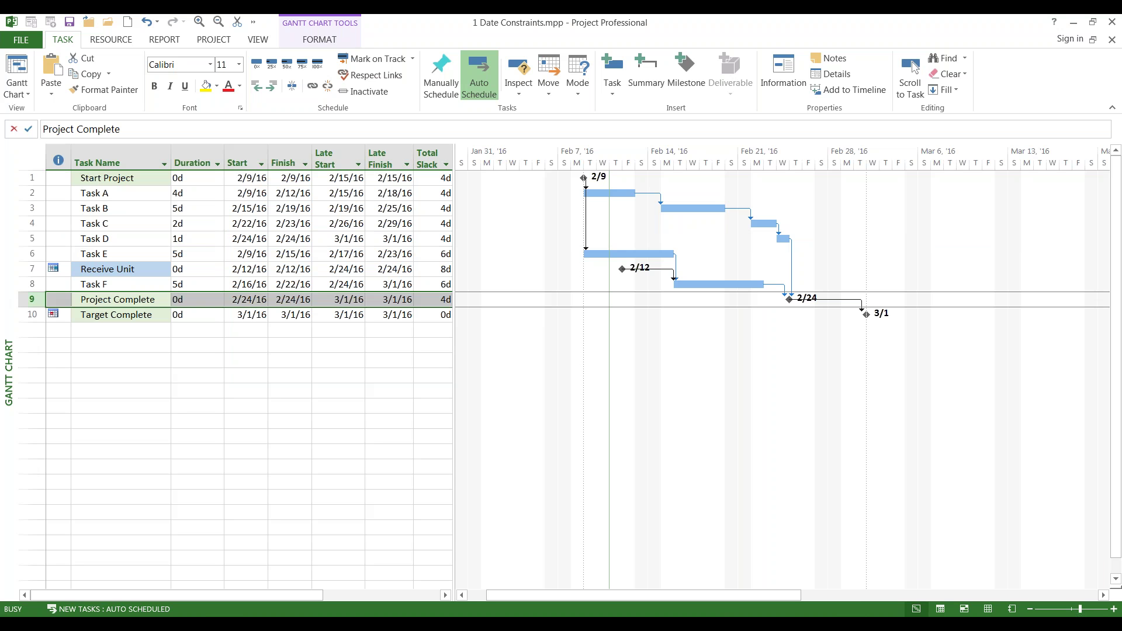
drag(520, 182, 336, 333)
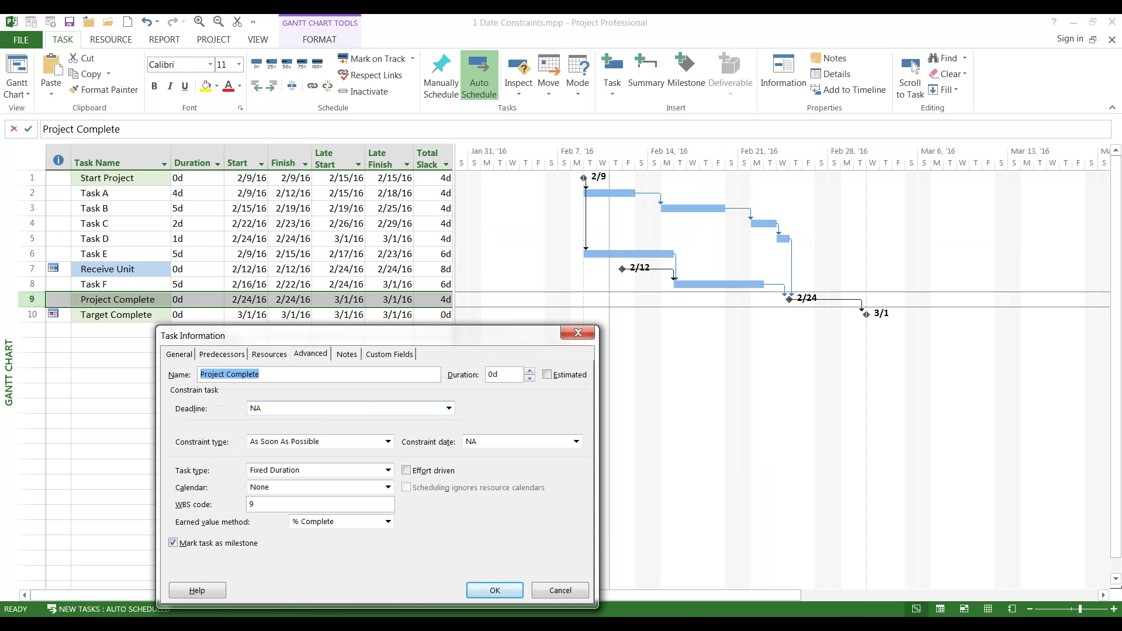
click(300, 407)
text(3/1/16)
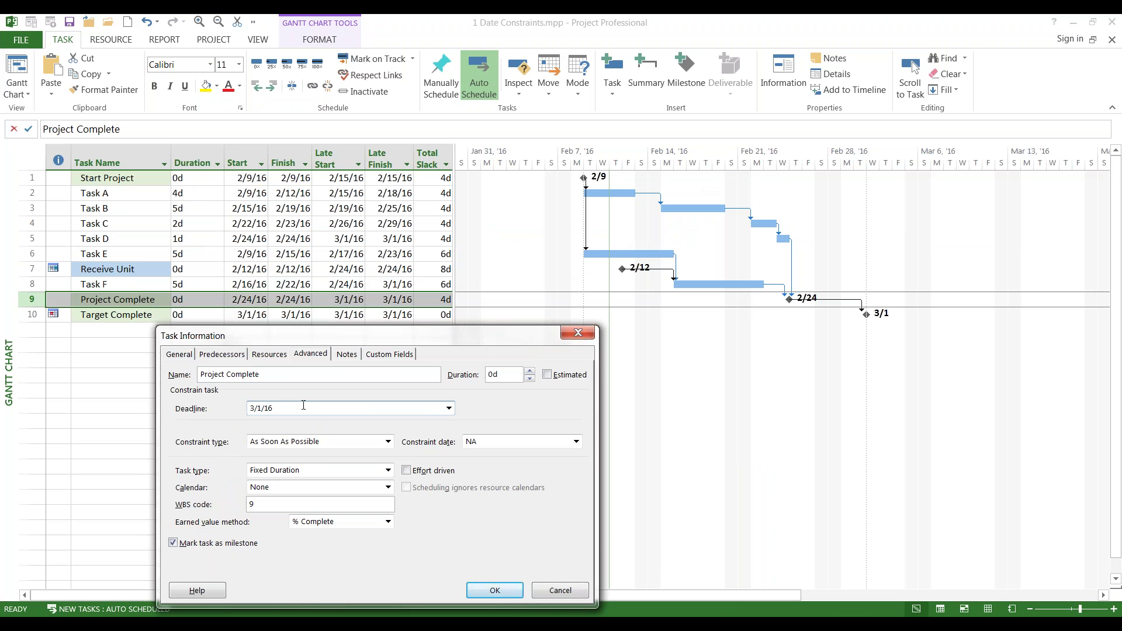
click(479, 589)
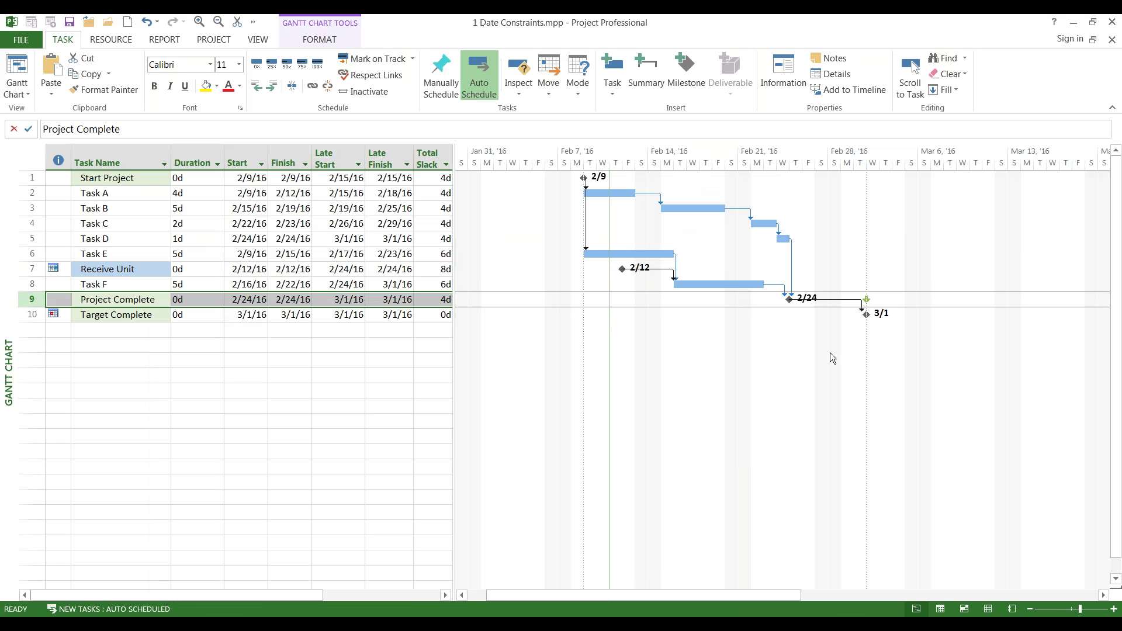
Set Task D's duration to 7 days, allowing the scheduling conflict
click(199, 238)
text(7d)
key(Return)
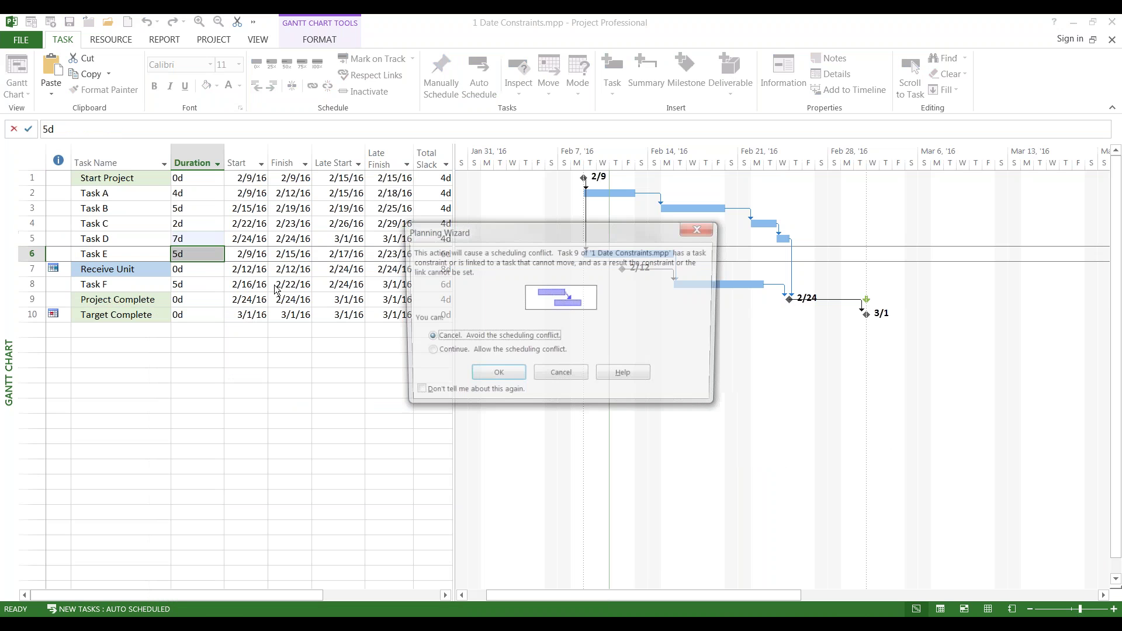
key(Down)
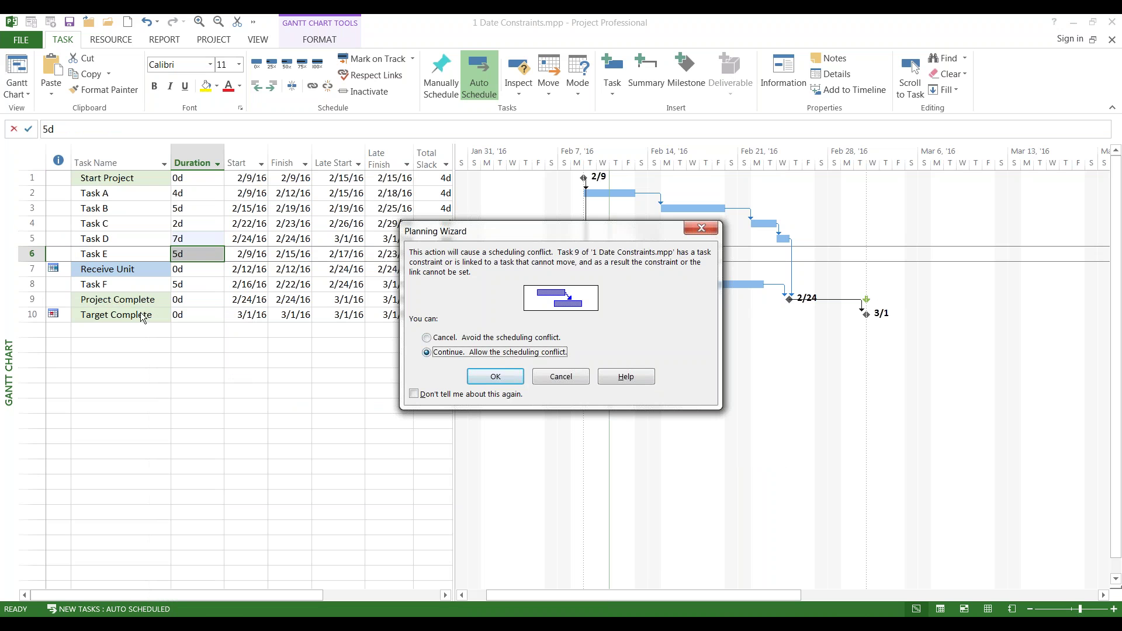
click(495, 377)
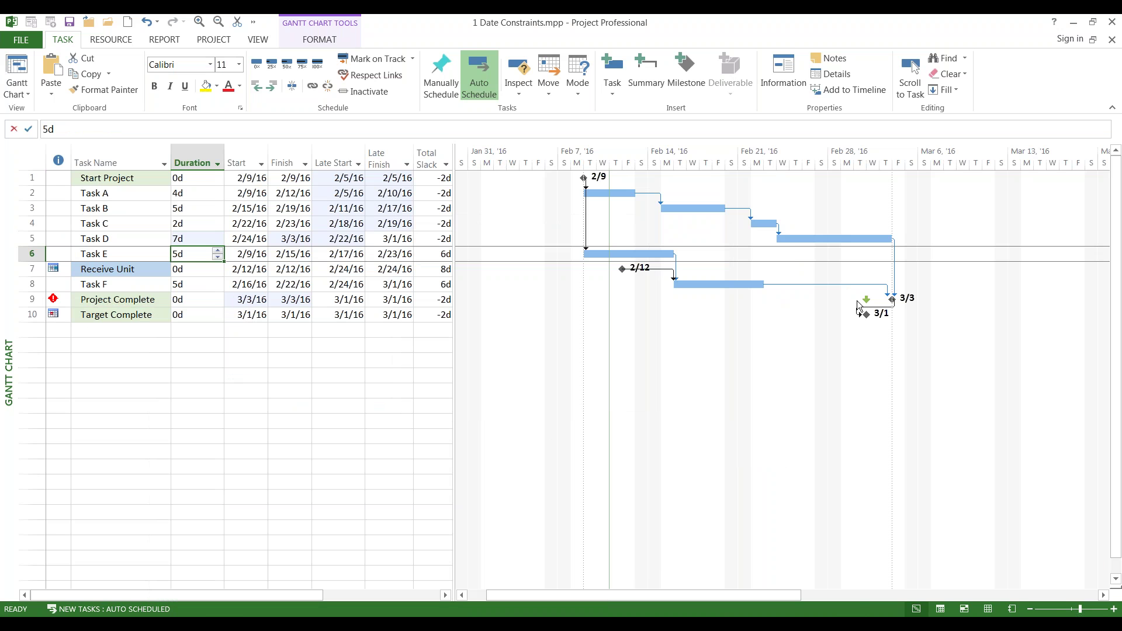
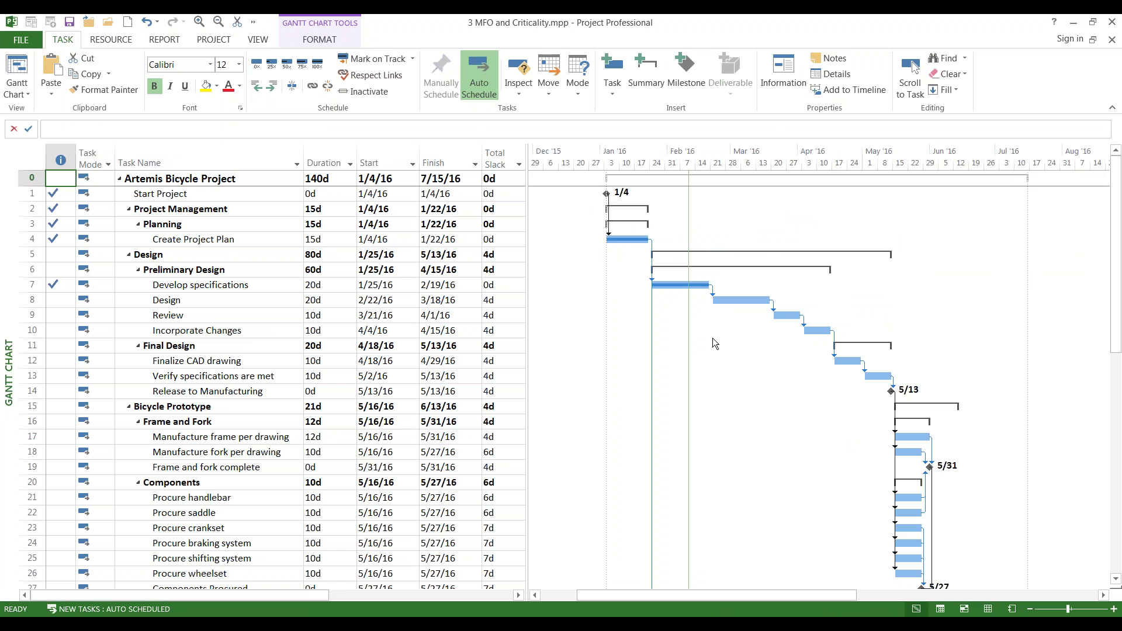
Turn on critical task highlighting in the 3 MFO and Criticality Gantt chart and check the task bars against their total slack
click(307, 40)
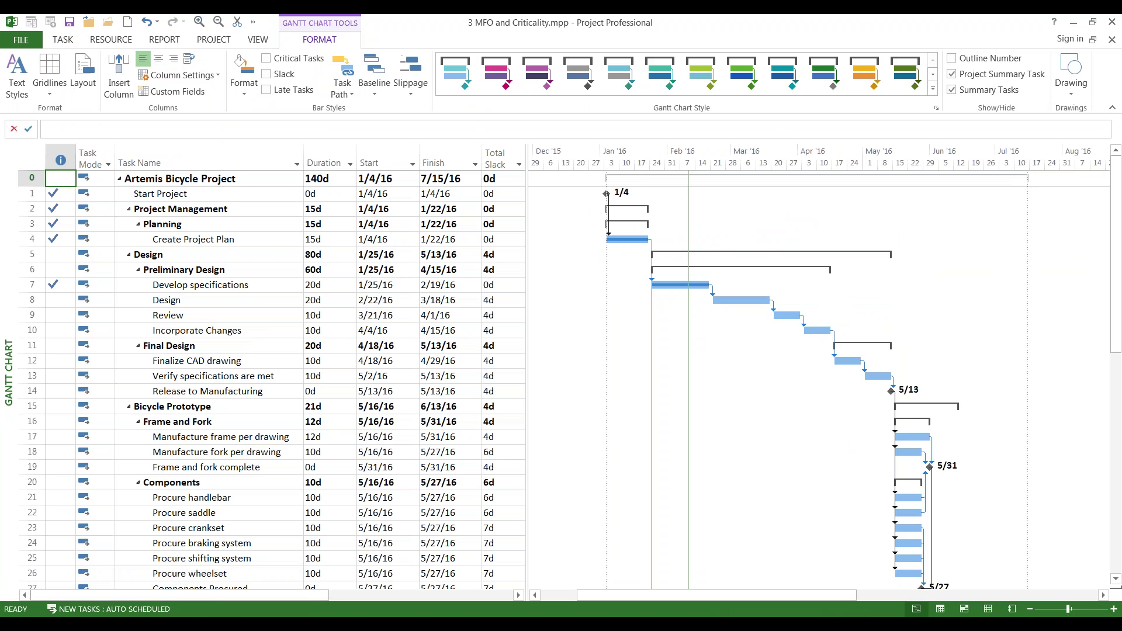
click(267, 60)
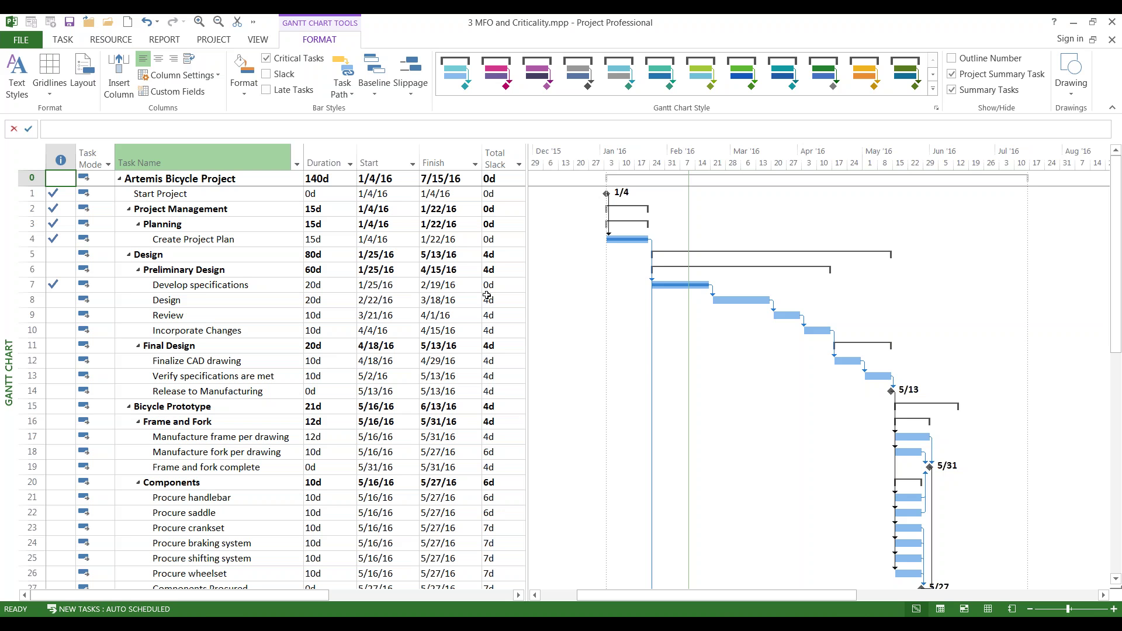
scroll(465, 483, down, 13)
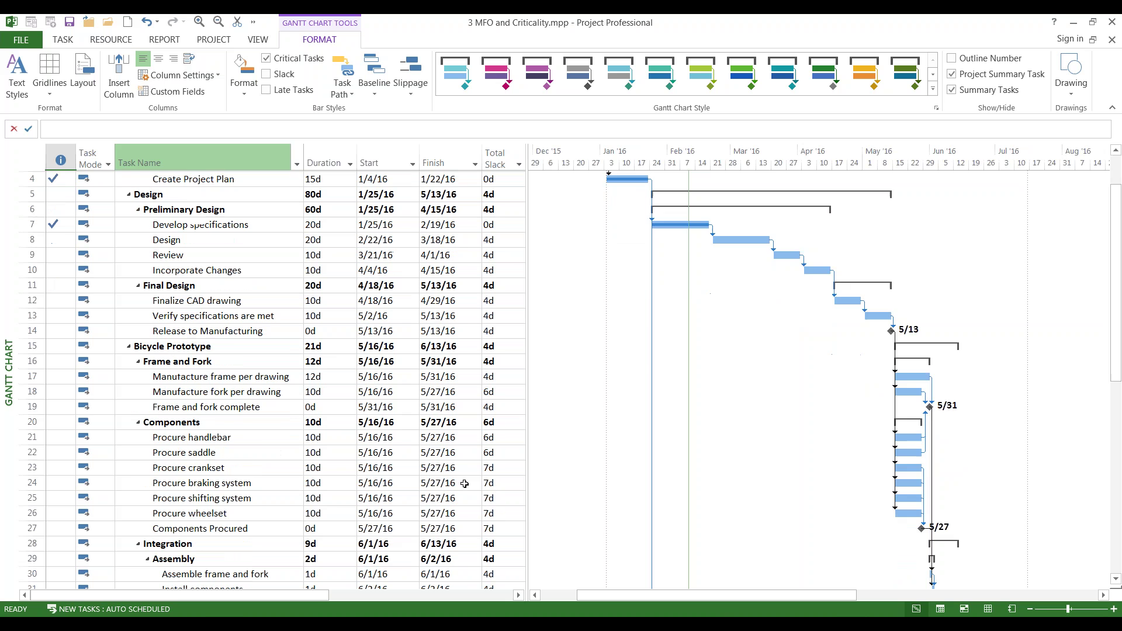
scroll(385, 411, up, 13)
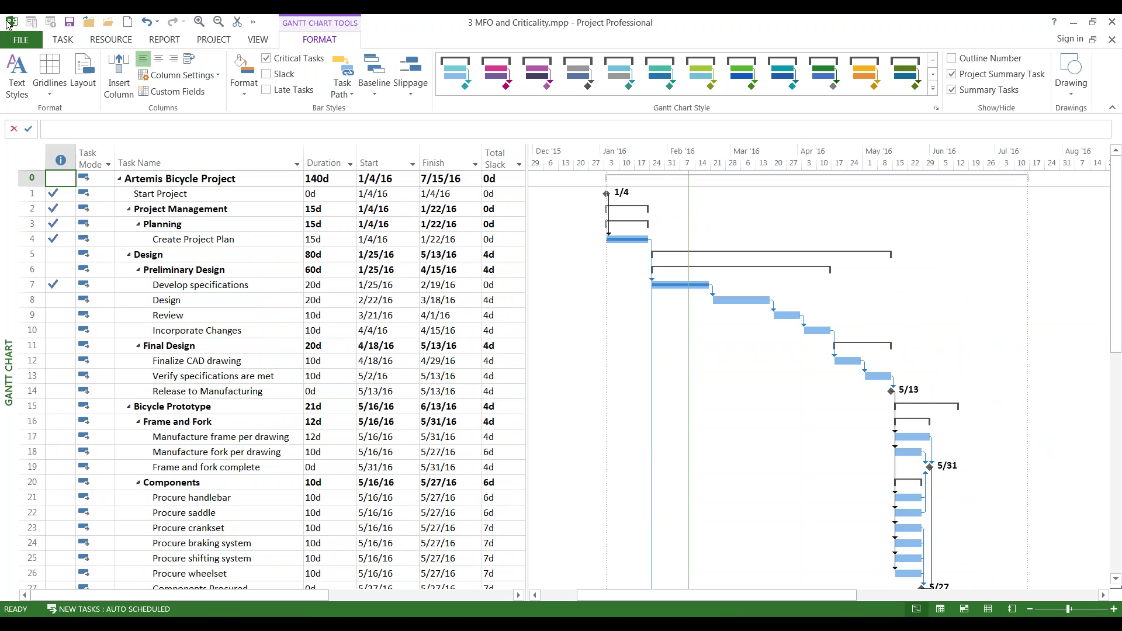
Raise the critical-task slack threshold in the advanced project options so that tasks with 6 days of slack count as critical, and review the bars
click(24, 40)
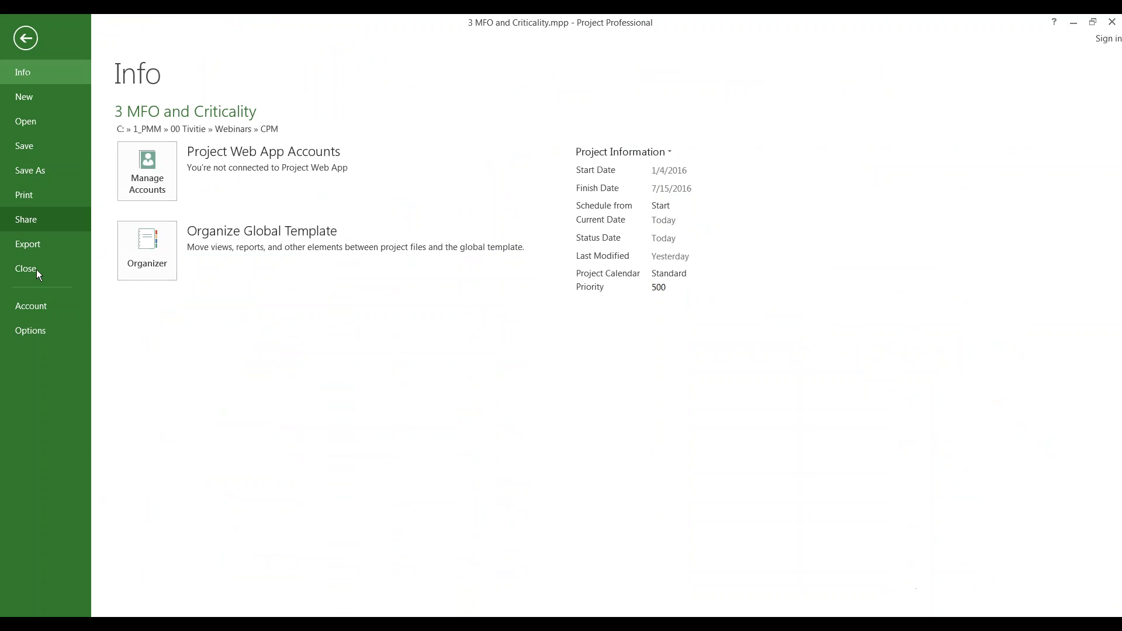
click(39, 330)
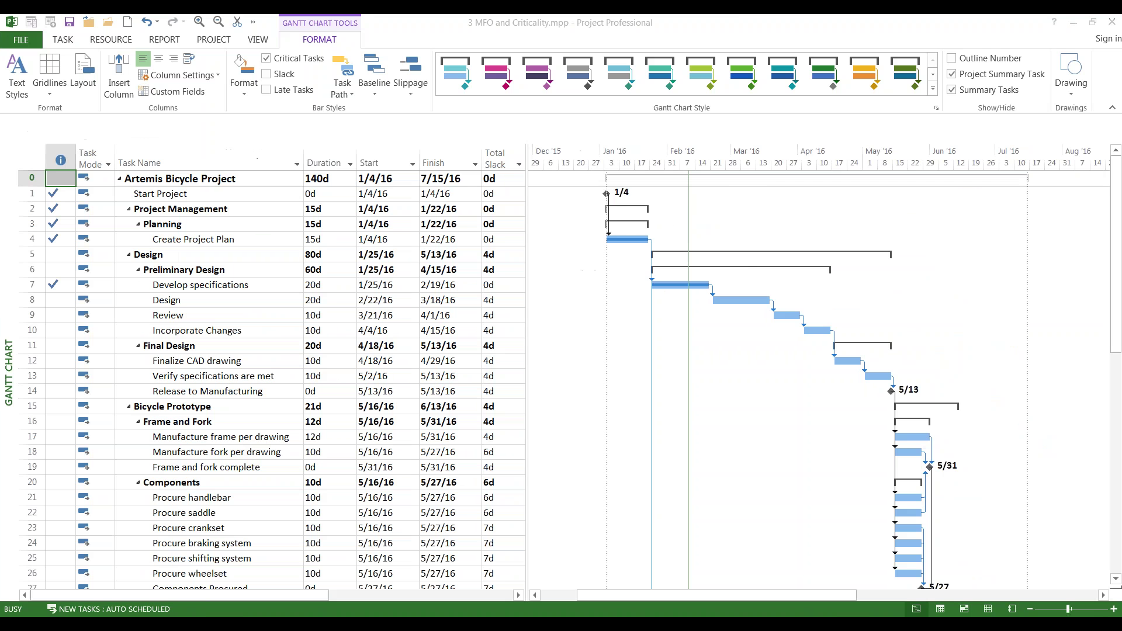
click(158, 170)
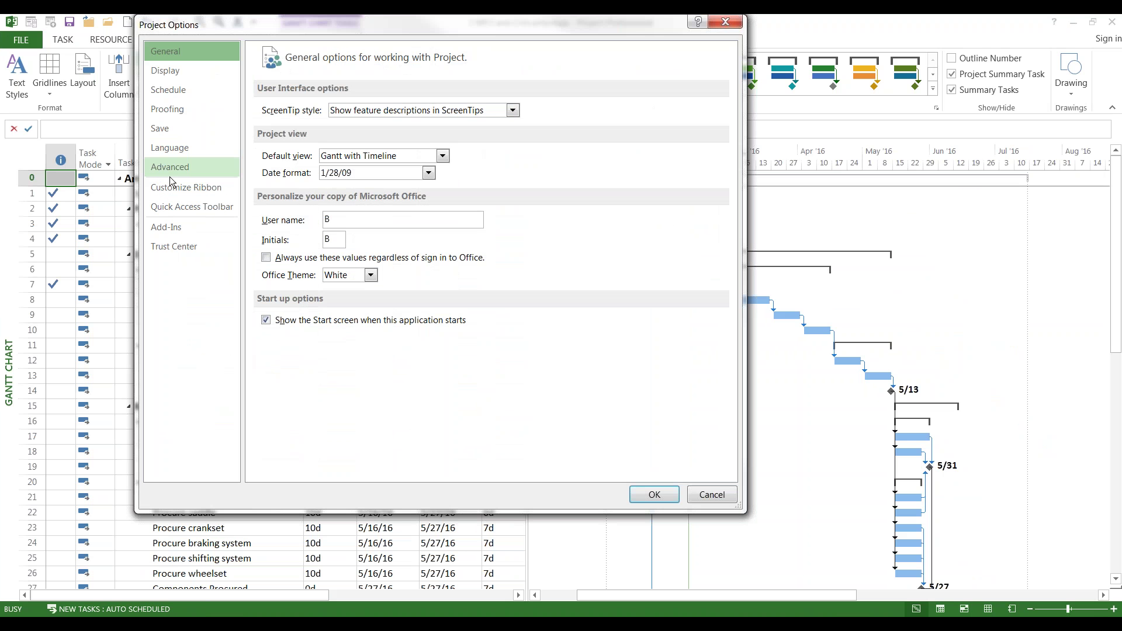
drag(731, 217, 730, 455)
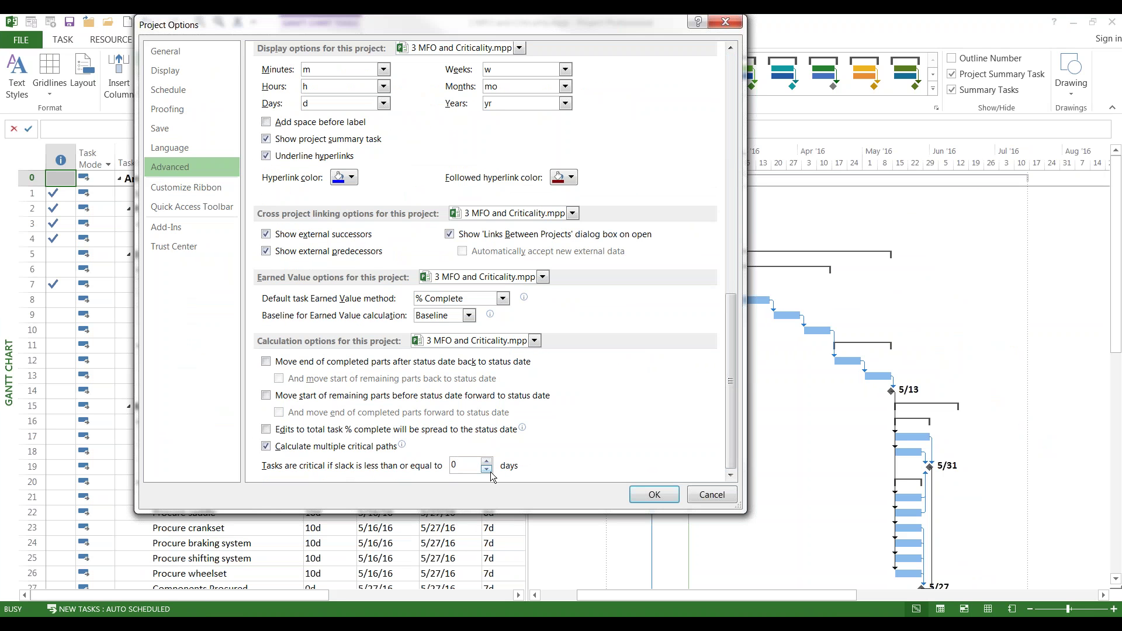
key(BackSpace)
click(652, 494)
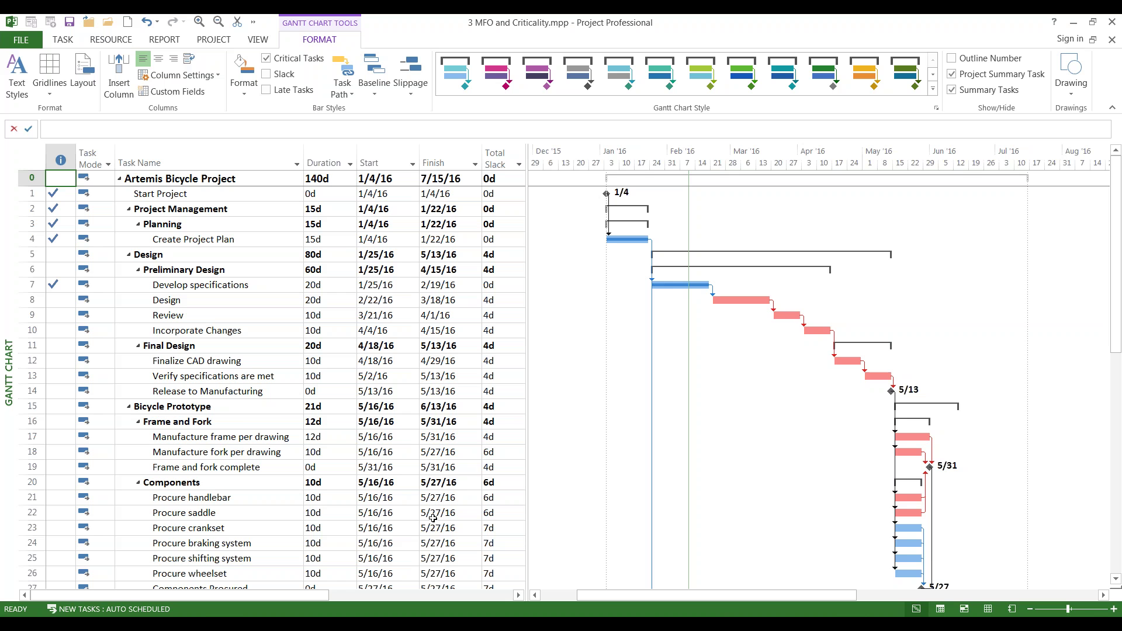
scroll(433, 518, down, 3)
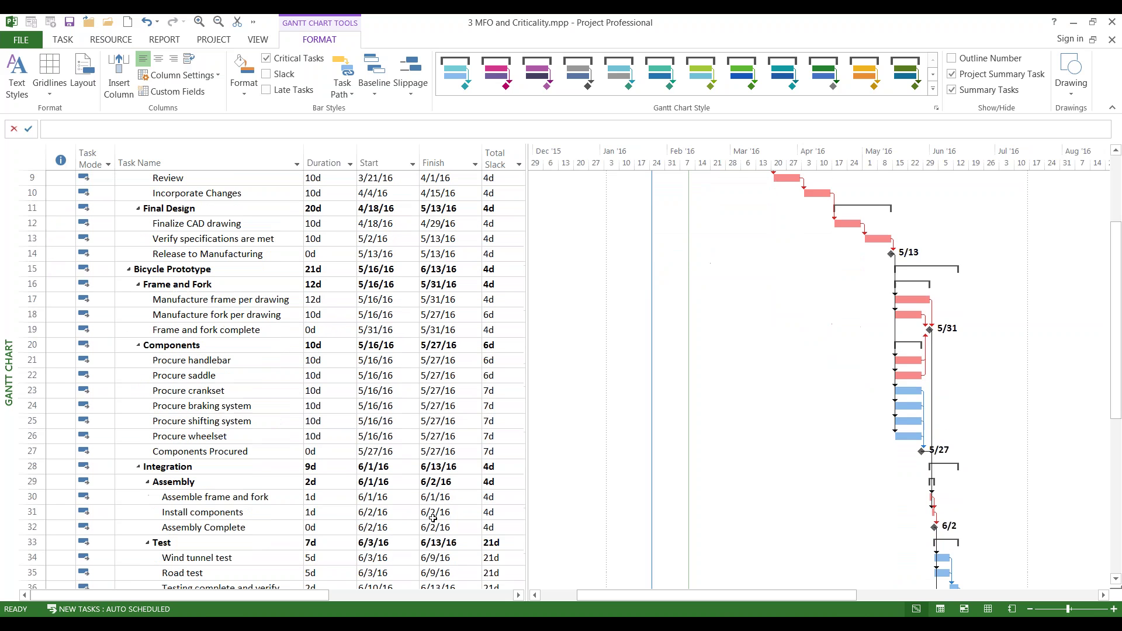
scroll(433, 518, up, 1)
scroll(433, 518, up, 2)
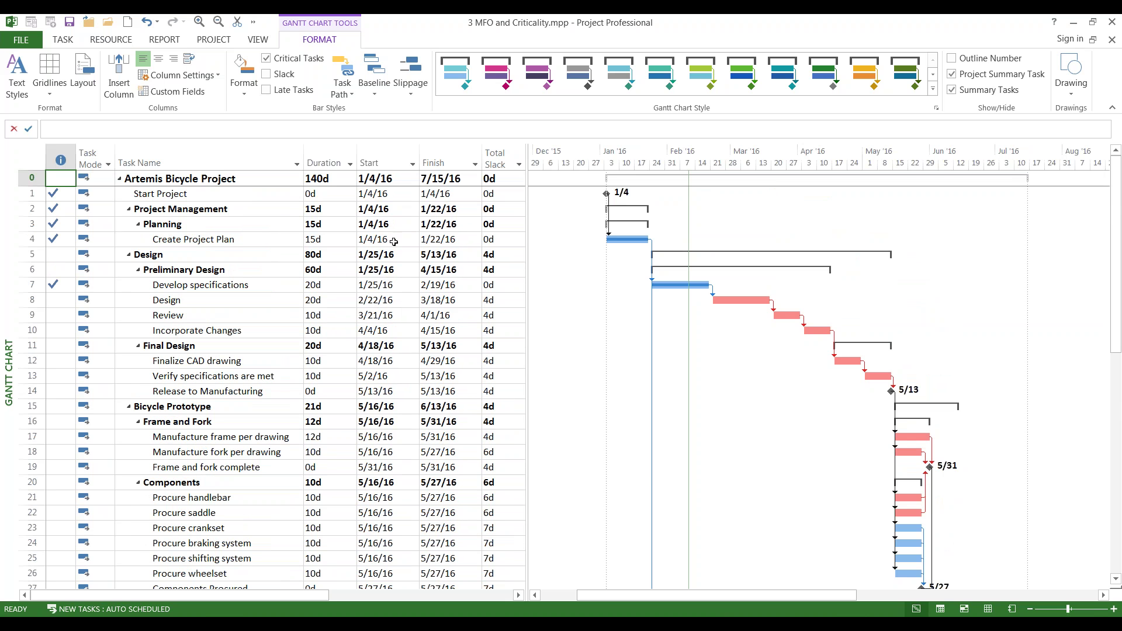
Create a new task group definition that groups by Total Slack in ascending order and apply it to the Gantt chart
scroll(292, 86, up, 1)
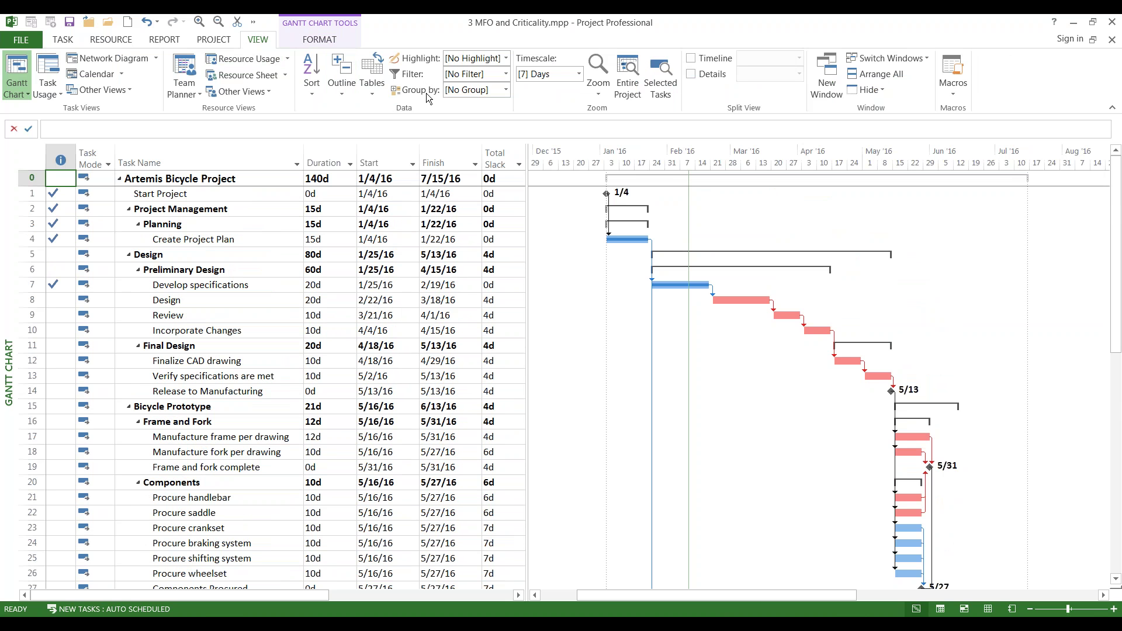
click(505, 90)
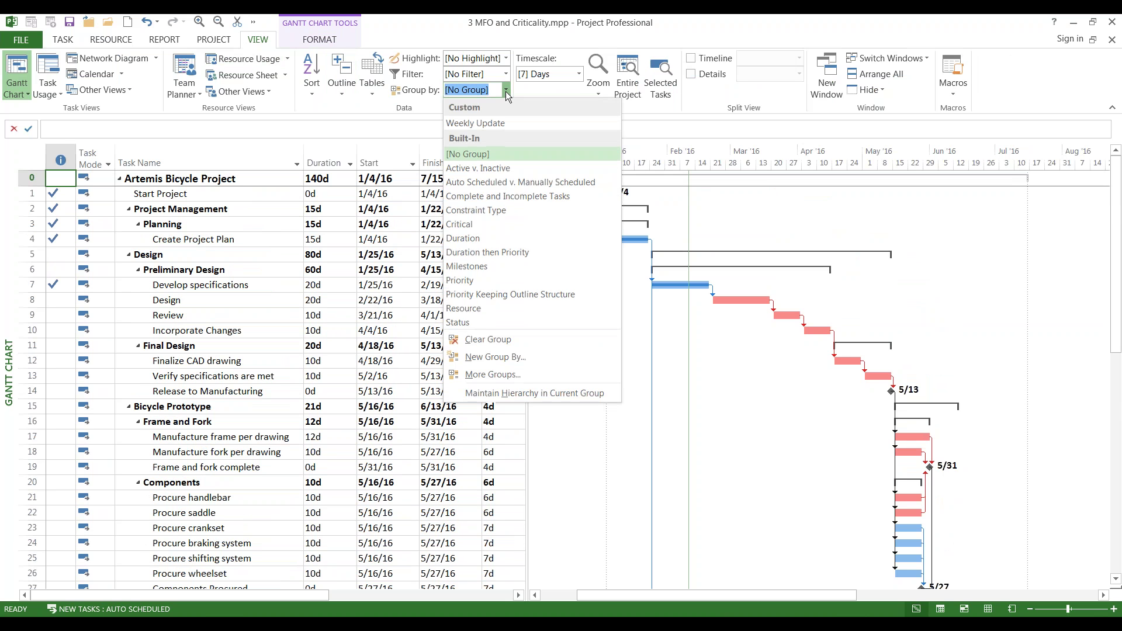
click(489, 357)
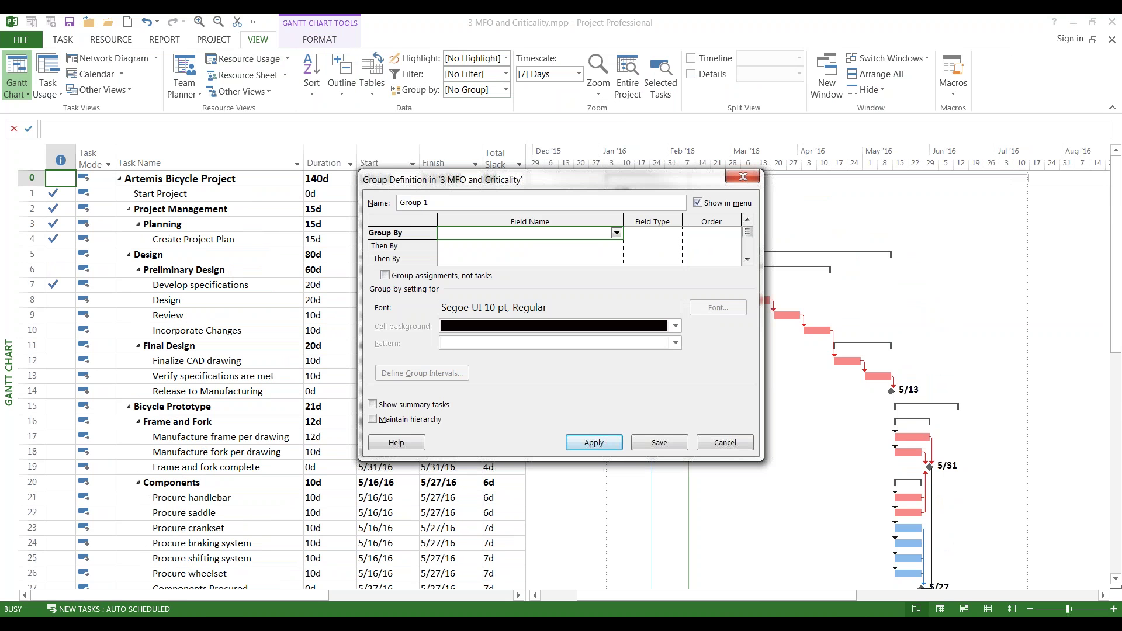
text(Total Slack)
key(Return)
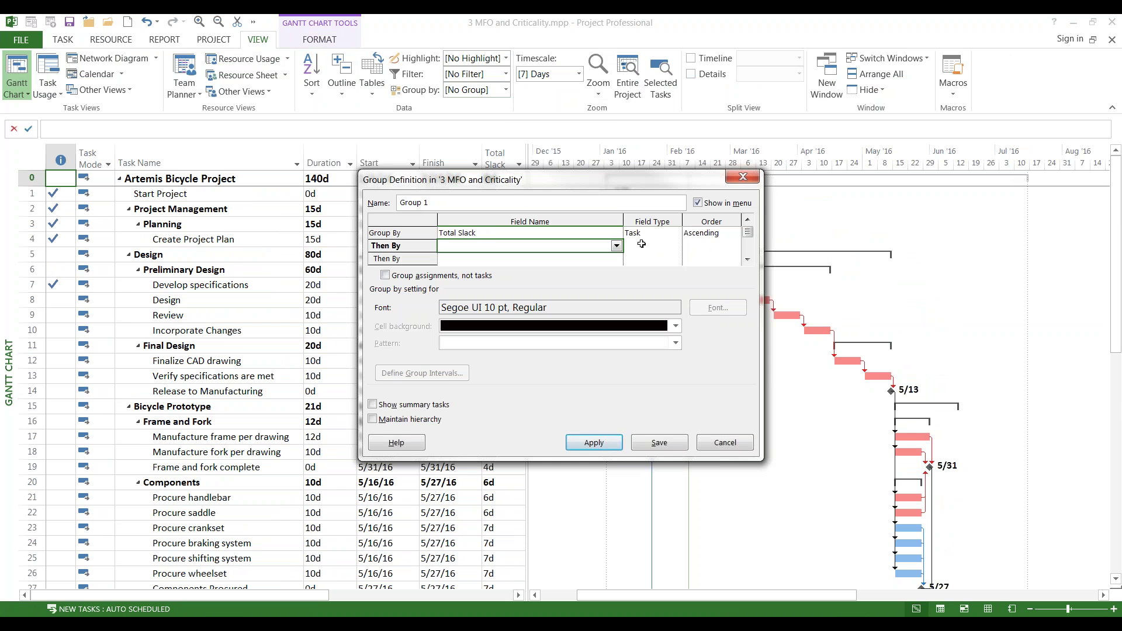
click(594, 442)
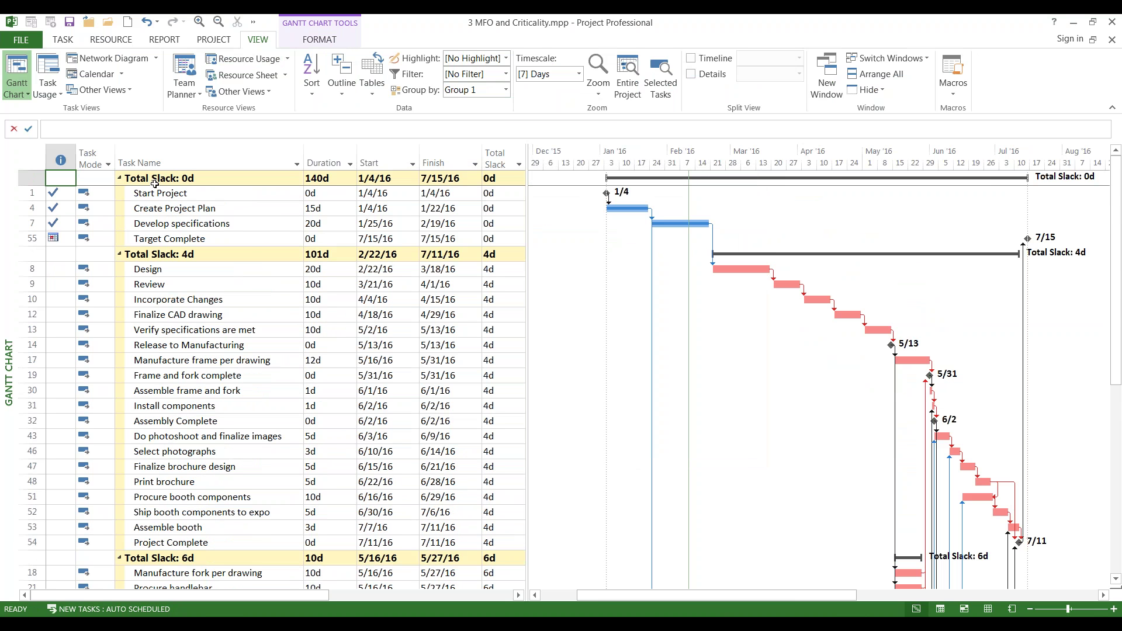
Review the slack groups with the Total Slack: 0d group collapsed, and remove the grouping from the task list
click(123, 184)
click(120, 177)
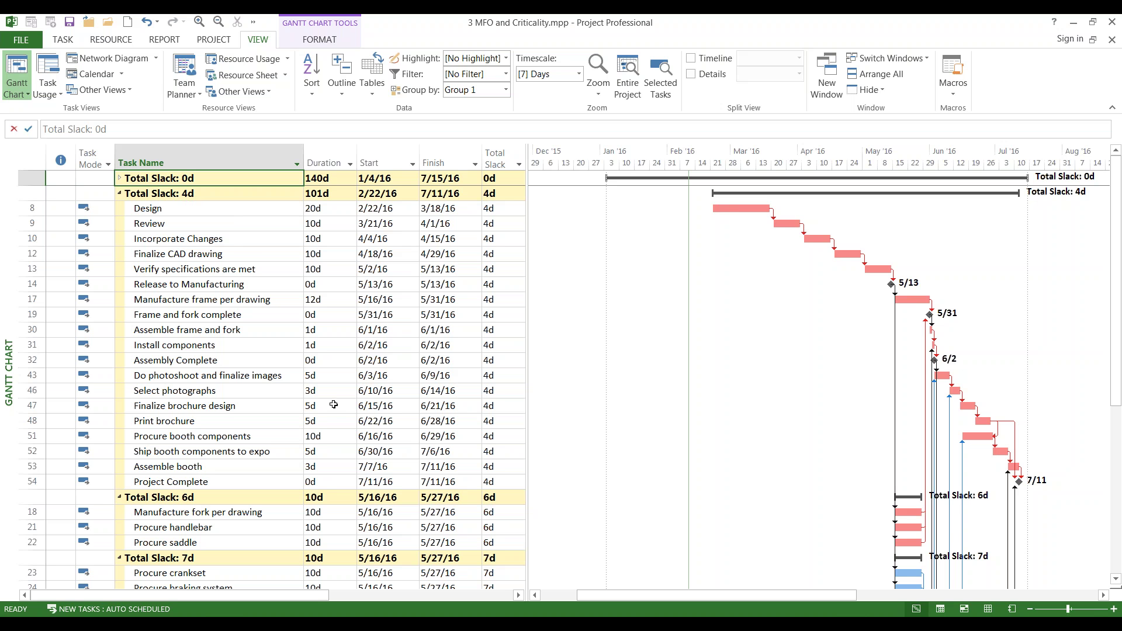
scroll(333, 404, down, 3)
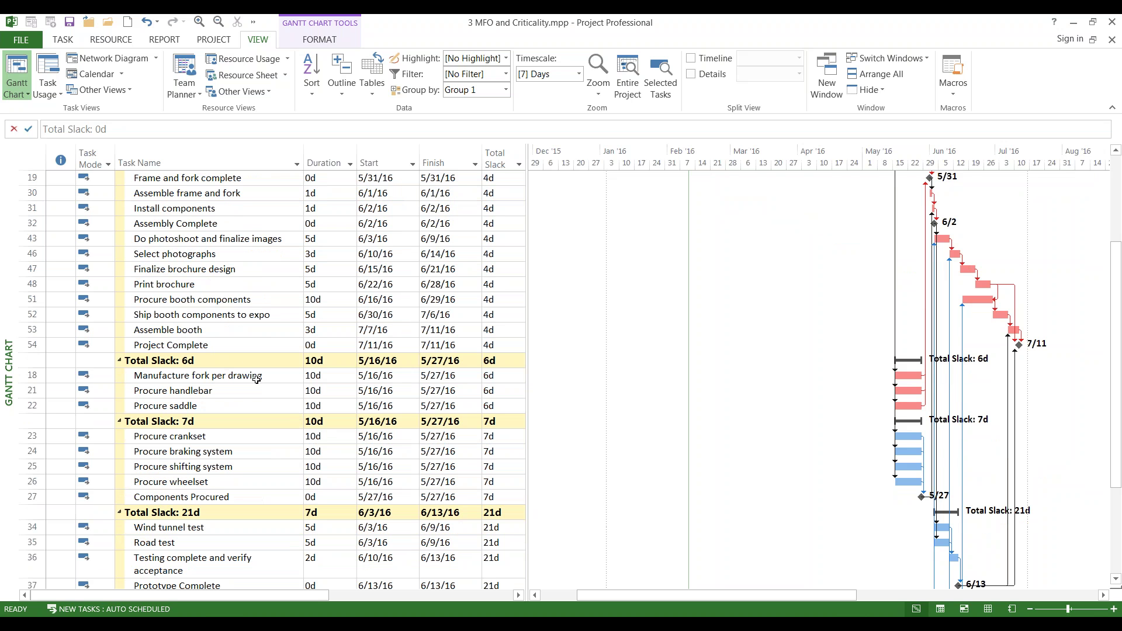
scroll(257, 380, up, 3)
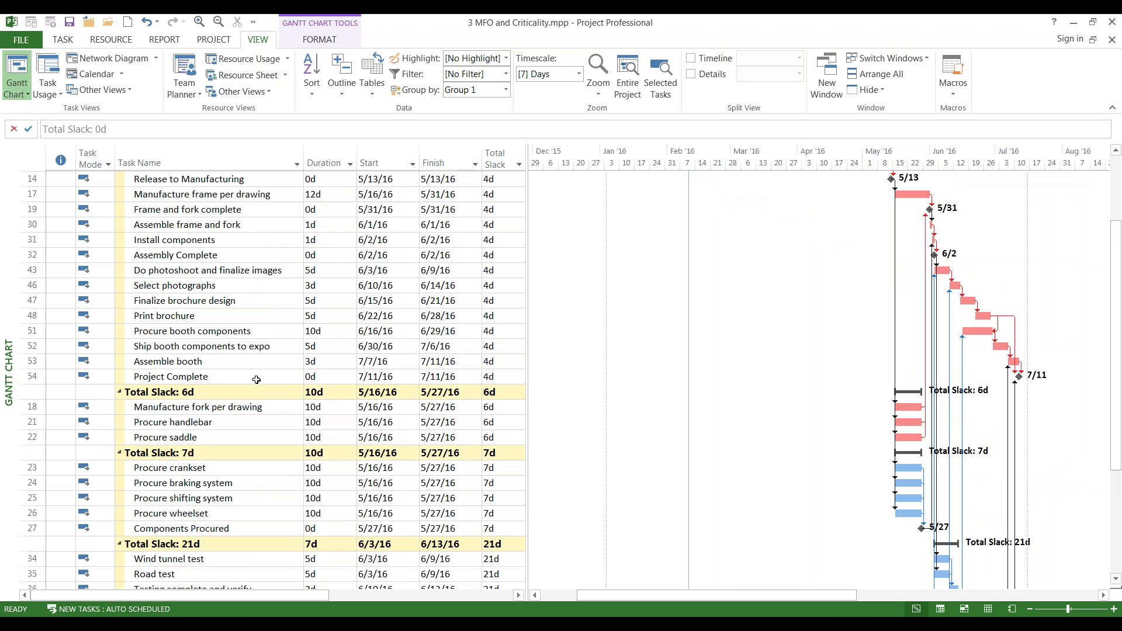
click(506, 89)
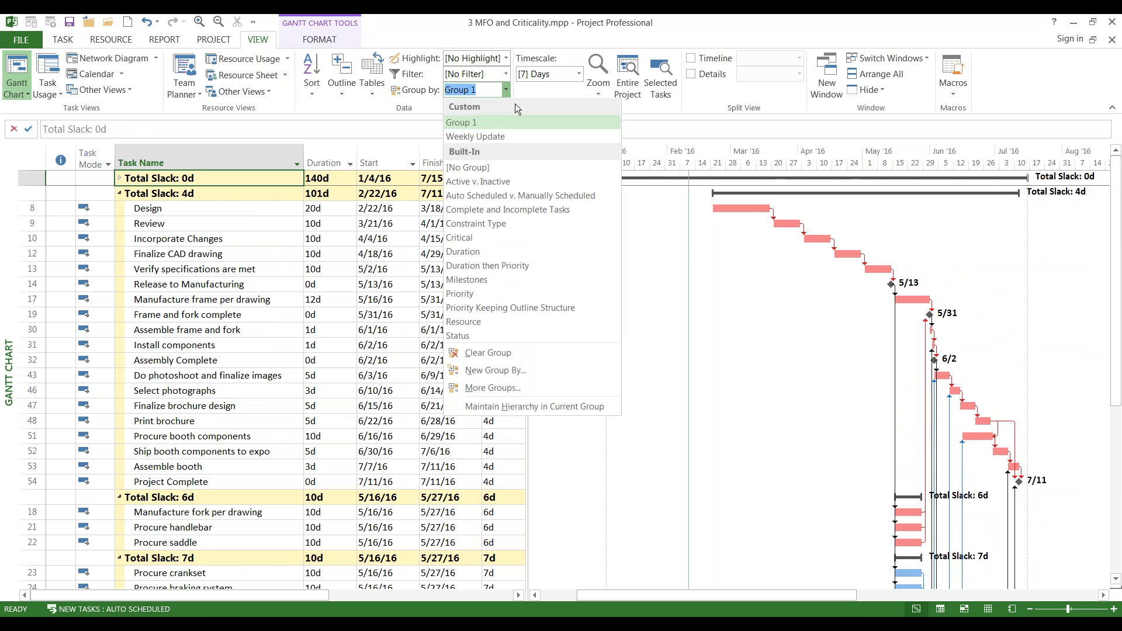
click(479, 167)
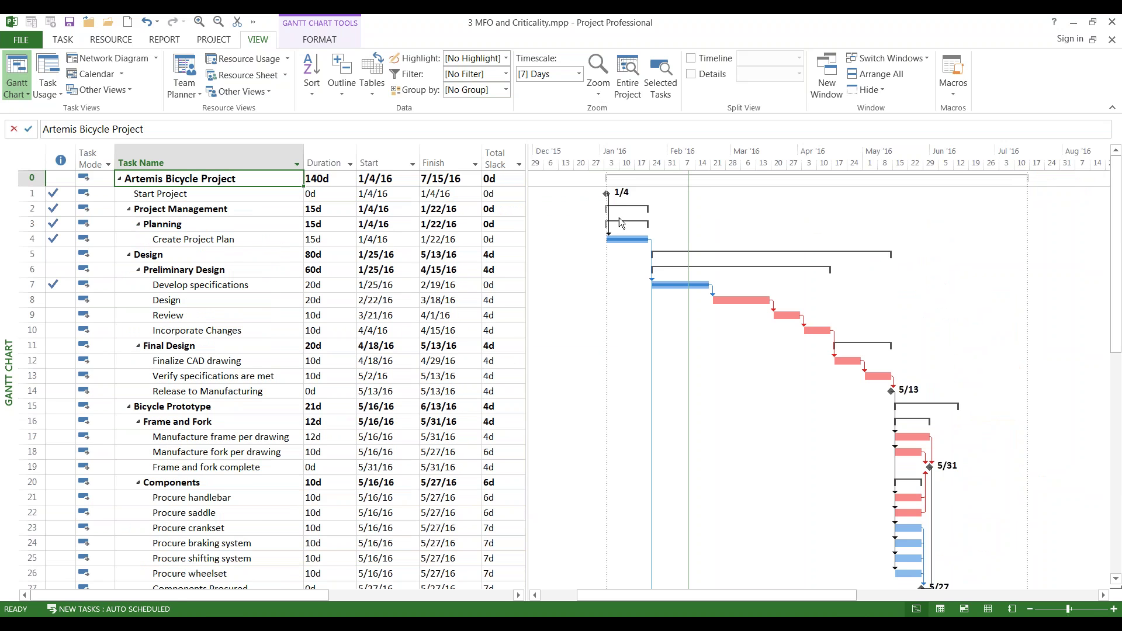
Highlight the predecessors of the Assembly Complete milestone and turn off critical task highlighting
click(349, 43)
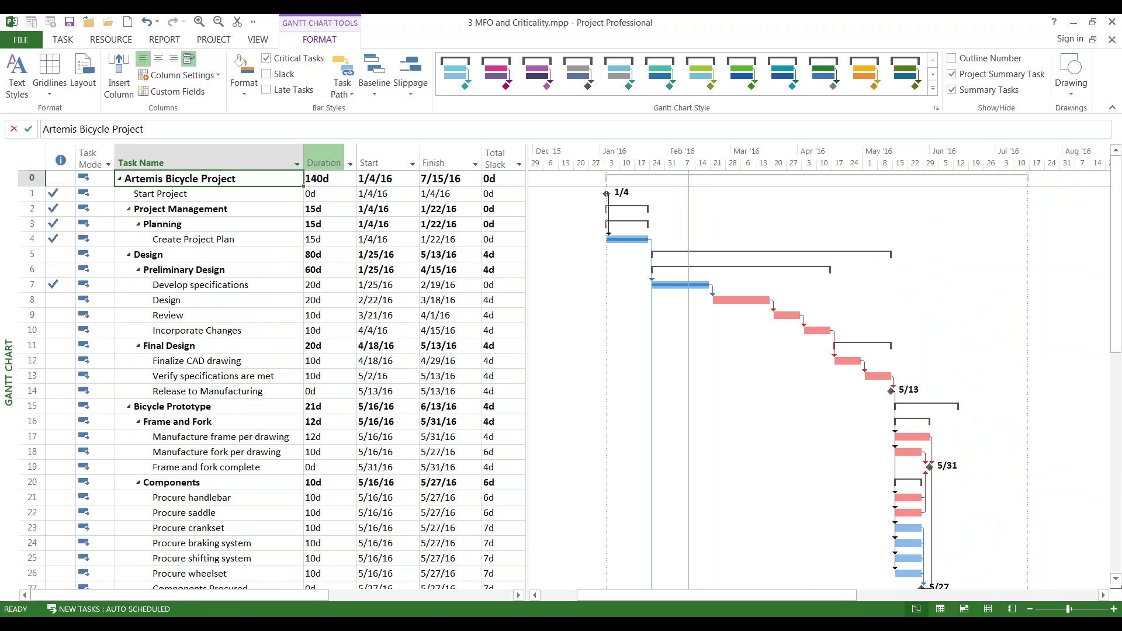
click(344, 87)
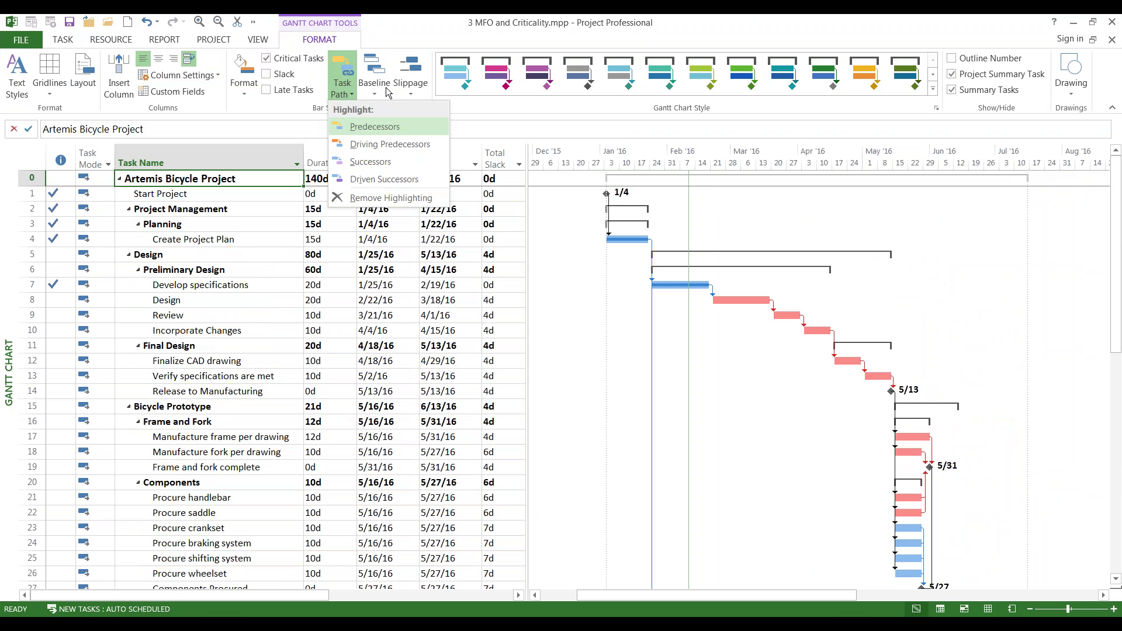
click(221, 444)
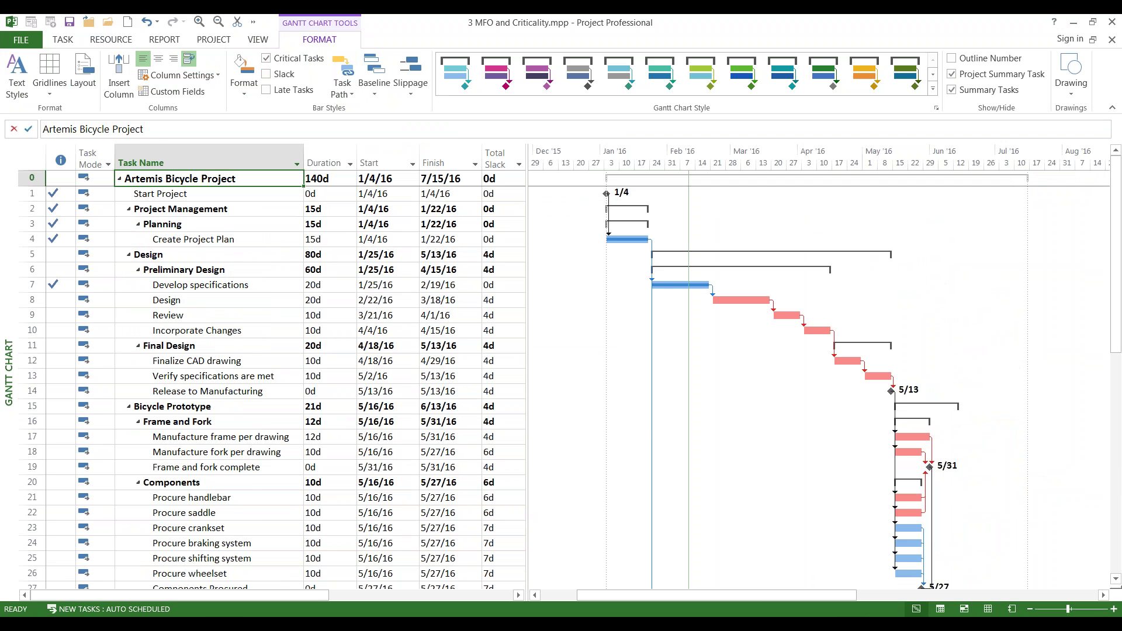
click(221, 438)
scroll(202, 487, down, 3)
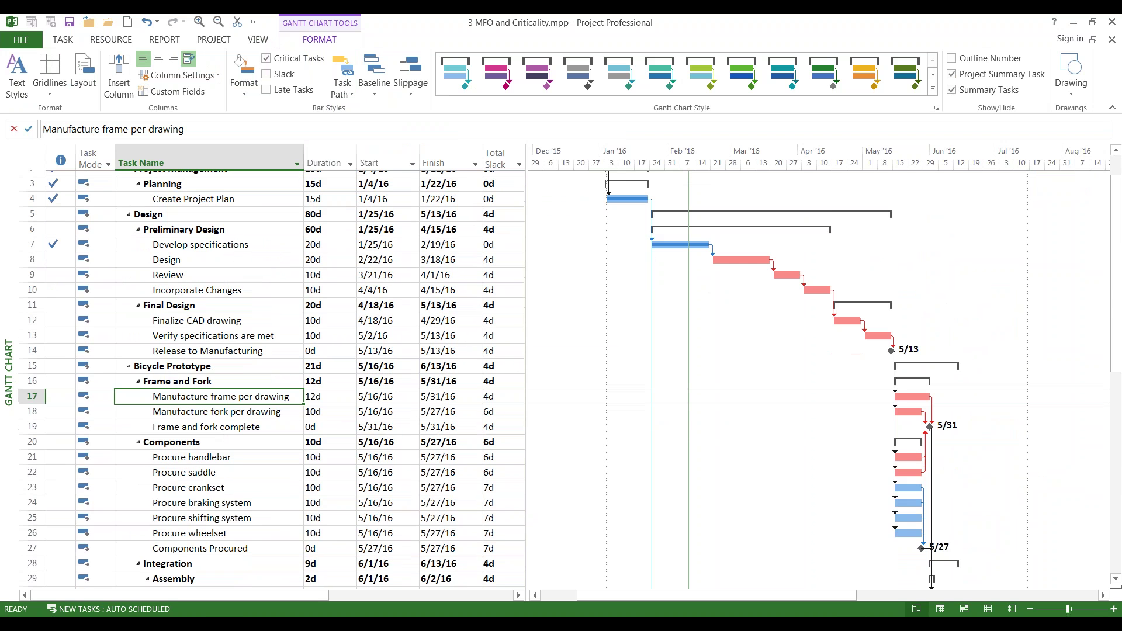
click(197, 527)
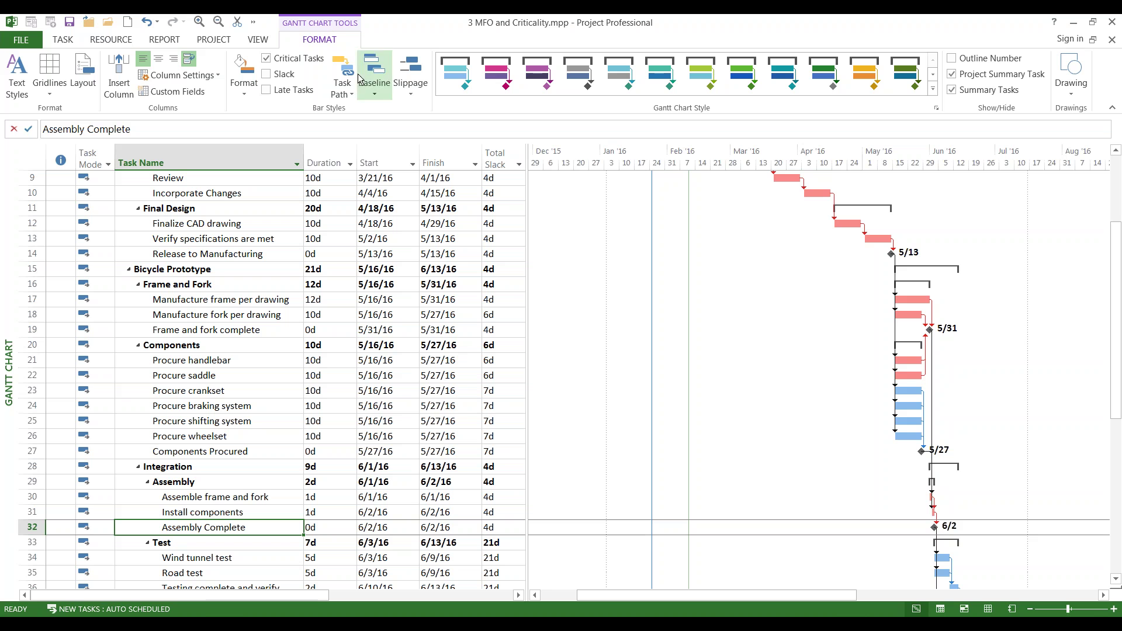
click(352, 98)
click(374, 126)
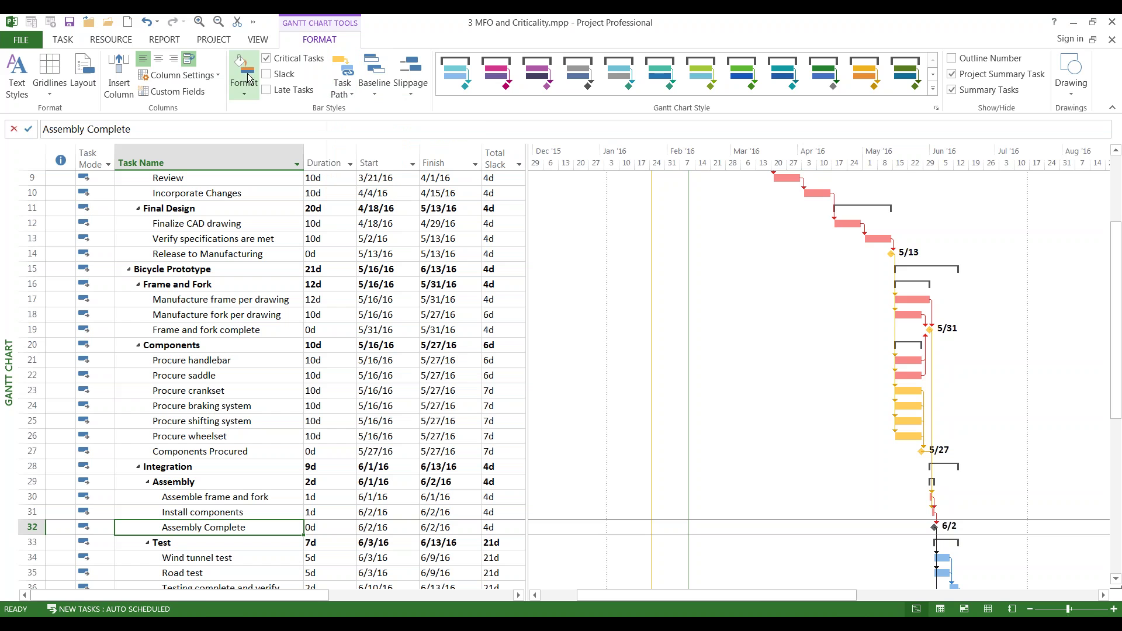
click(266, 58)
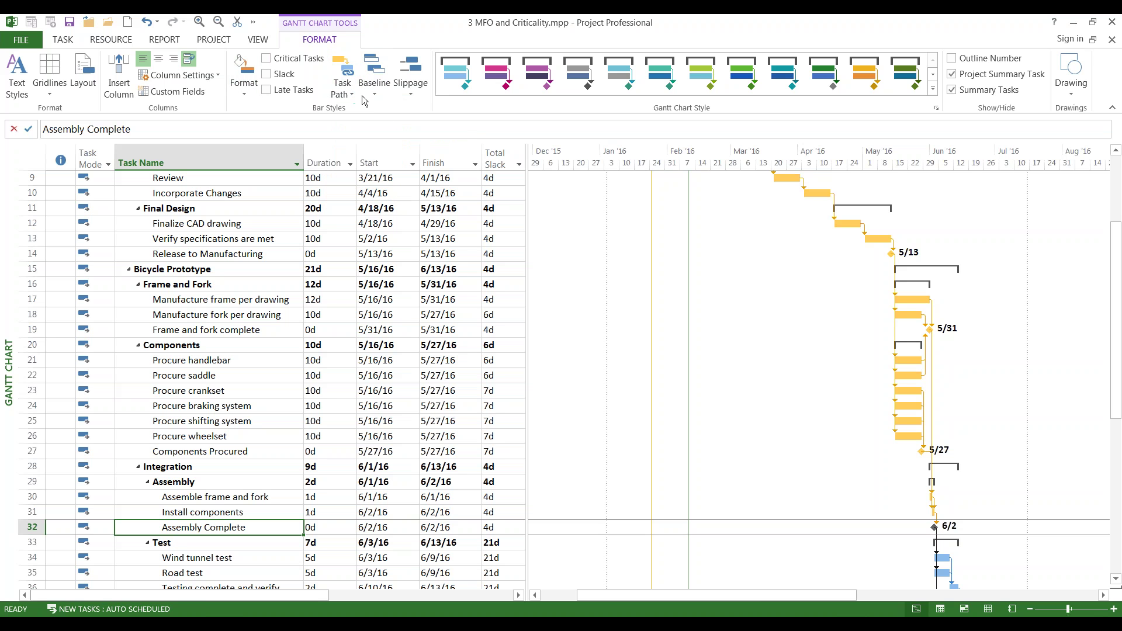
Add driving predecessor, successor and driven successor highlighting for Assembly Complete, and review its task path along the schedule
click(353, 95)
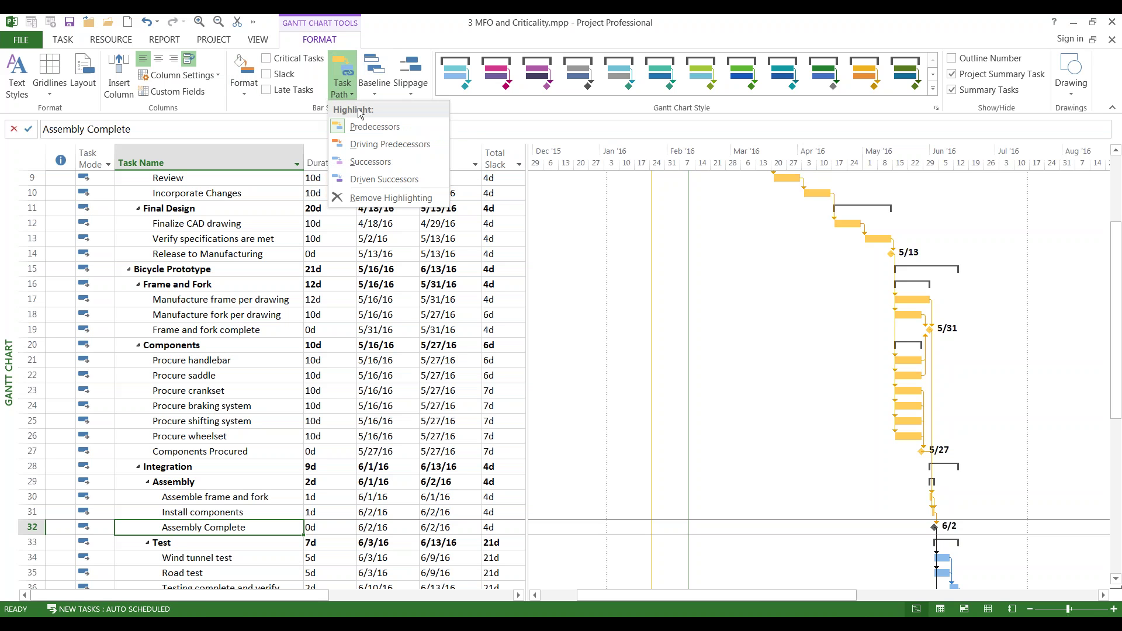
click(377, 141)
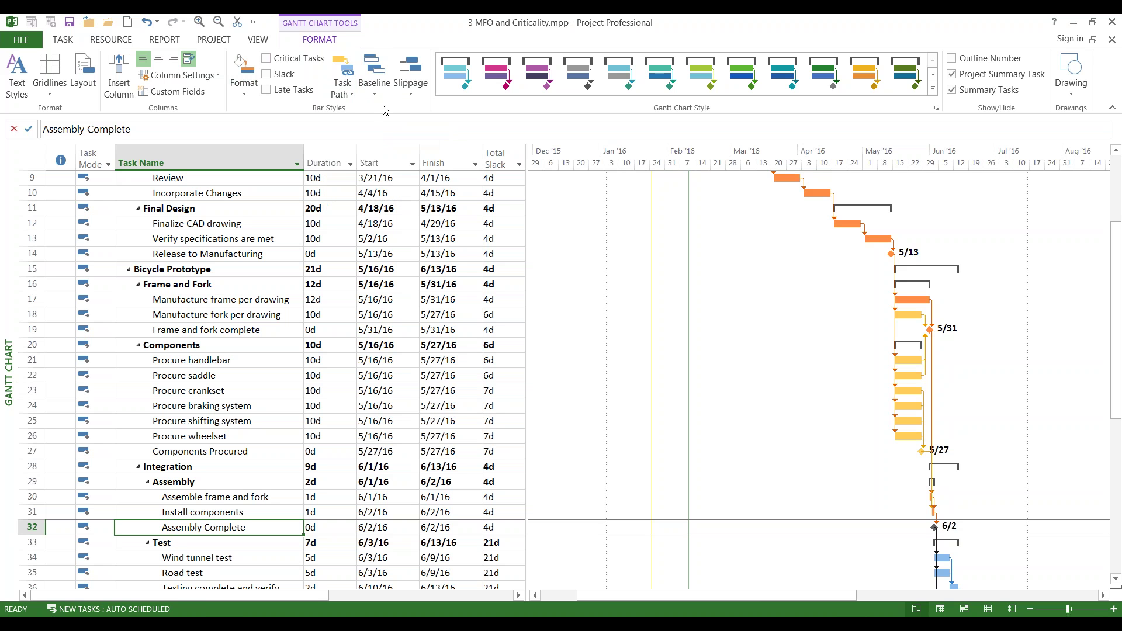
click(345, 90)
click(357, 164)
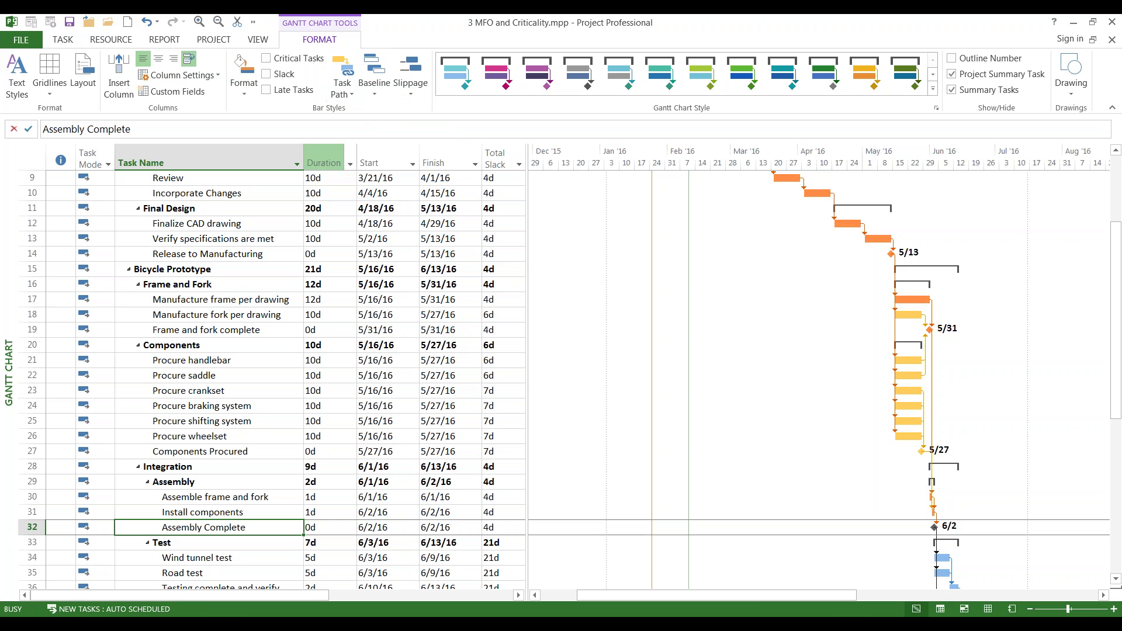
click(350, 98)
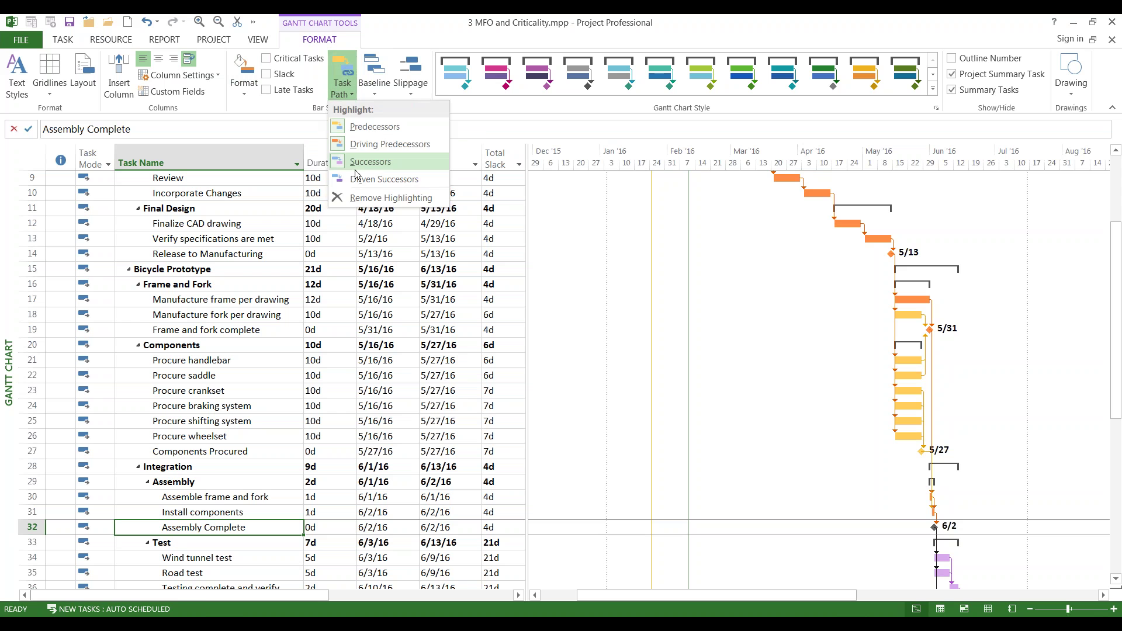
click(366, 177)
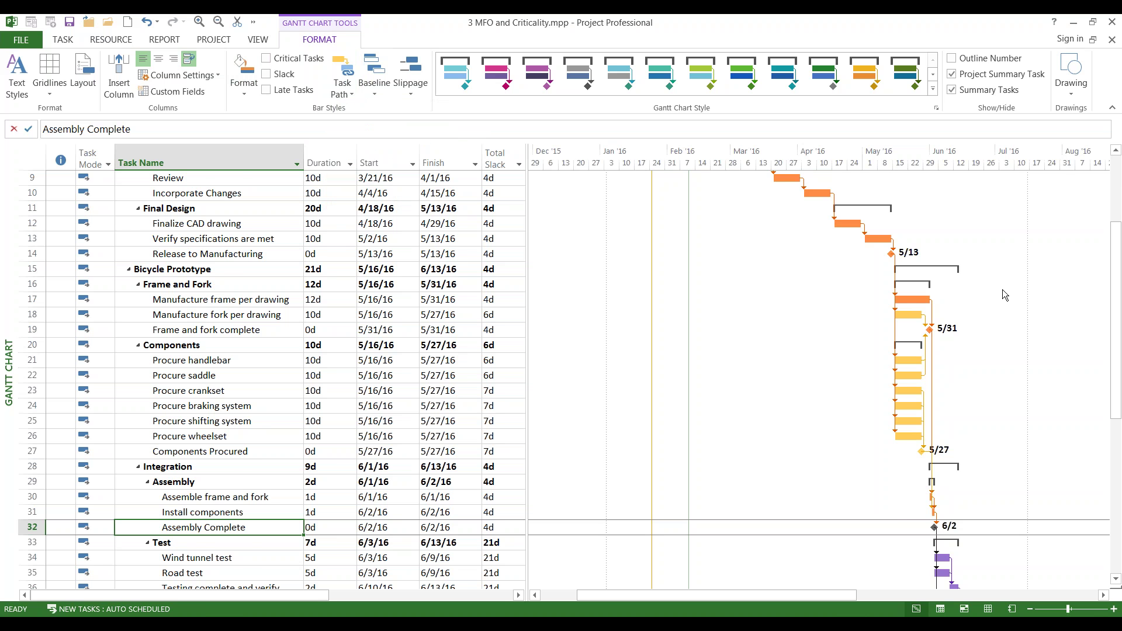
scroll(1002, 289, up, 3)
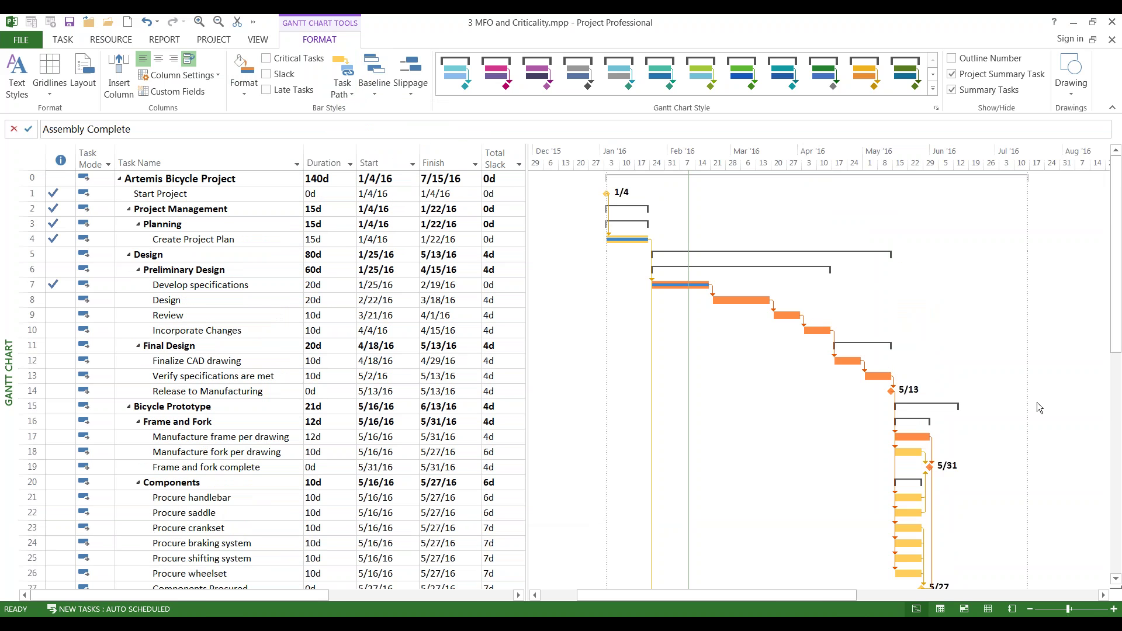
scroll(1036, 402, down, 3)
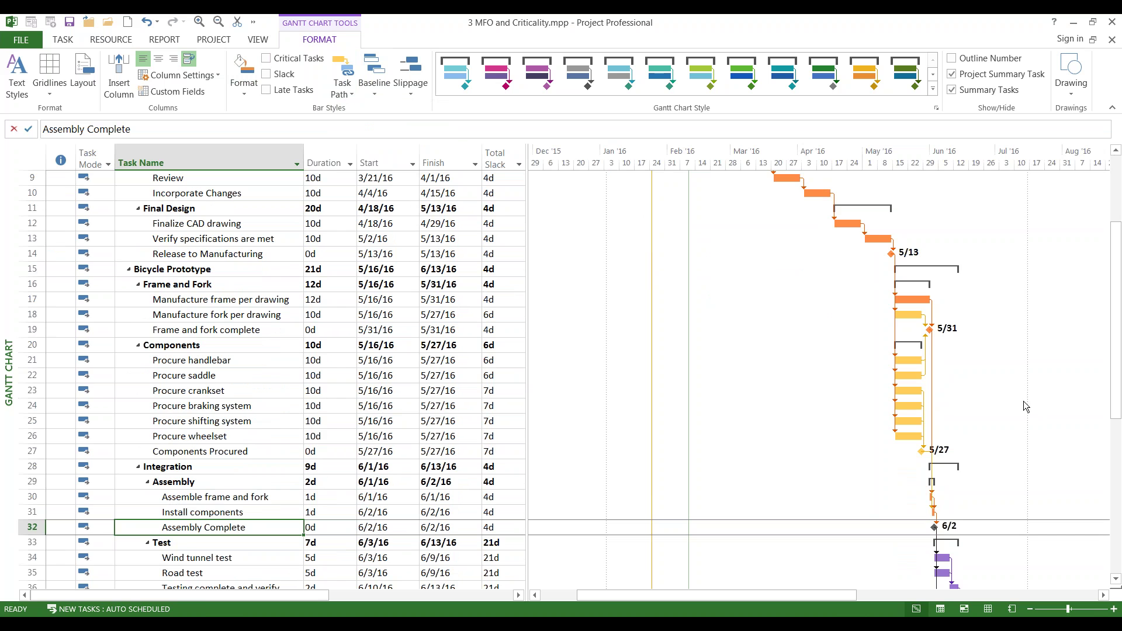
scroll(1027, 406, down, 5)
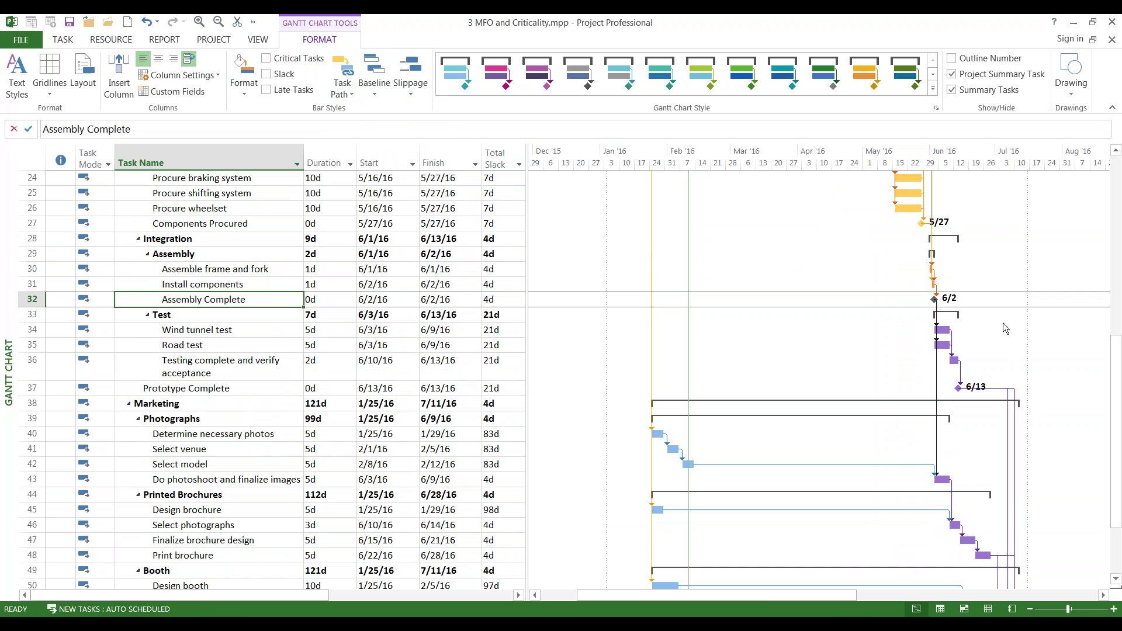
Compare the highlighted task paths of Procure wheelset, Manufacture fork per drawing, Road test and Design, and remove the path highlighting
click(239, 204)
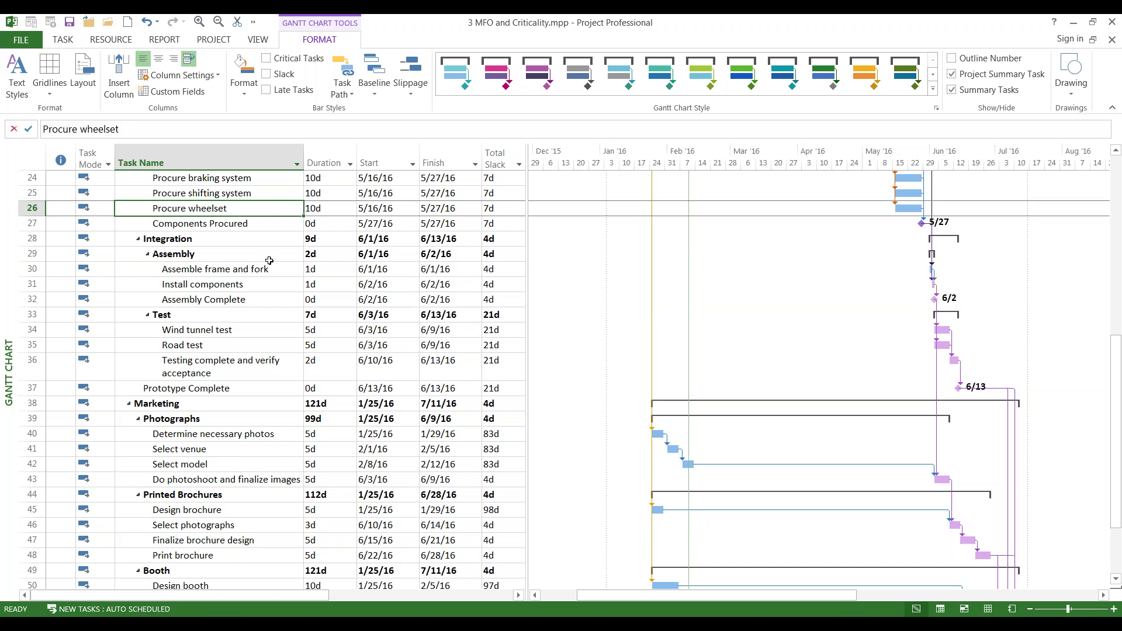
scroll(269, 260, up, 3)
click(265, 225)
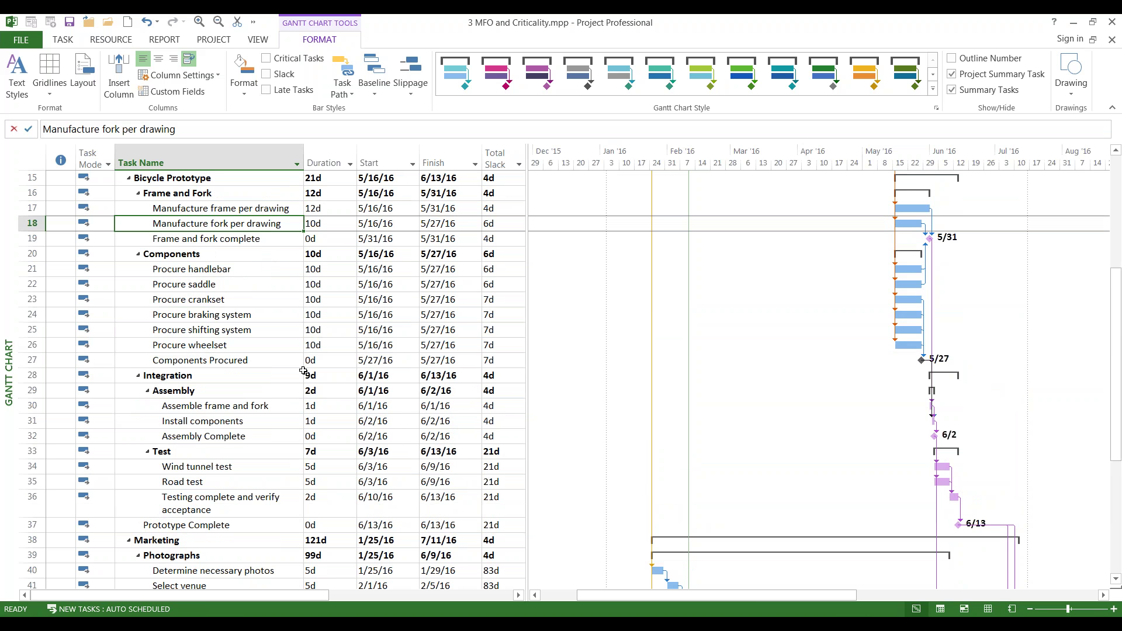
click(246, 479)
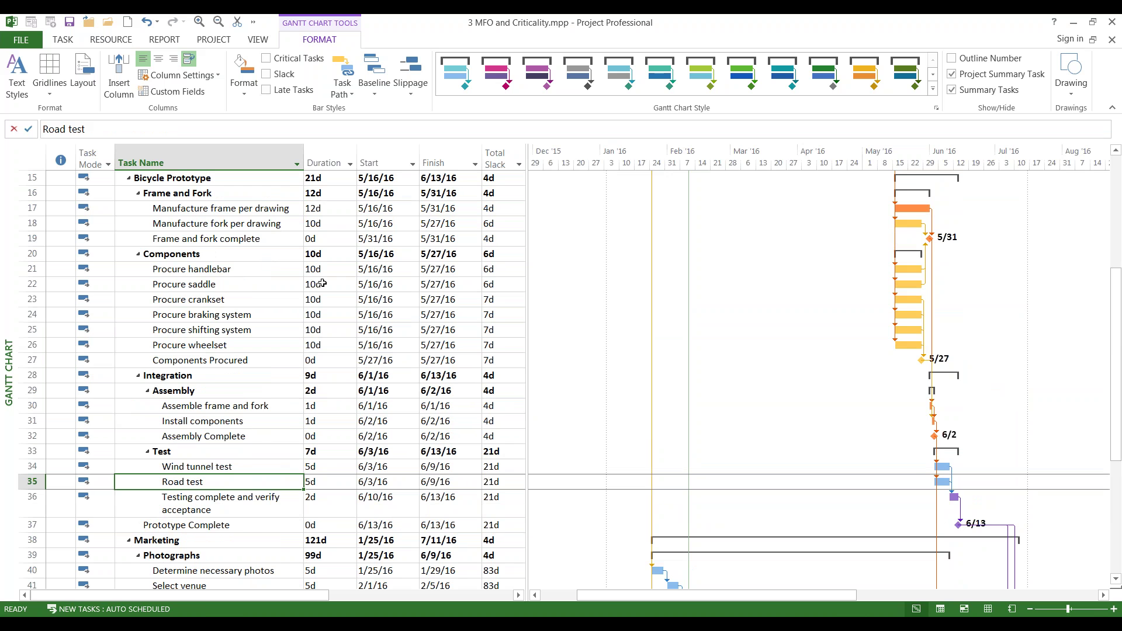
scroll(291, 237, up, 5)
click(281, 300)
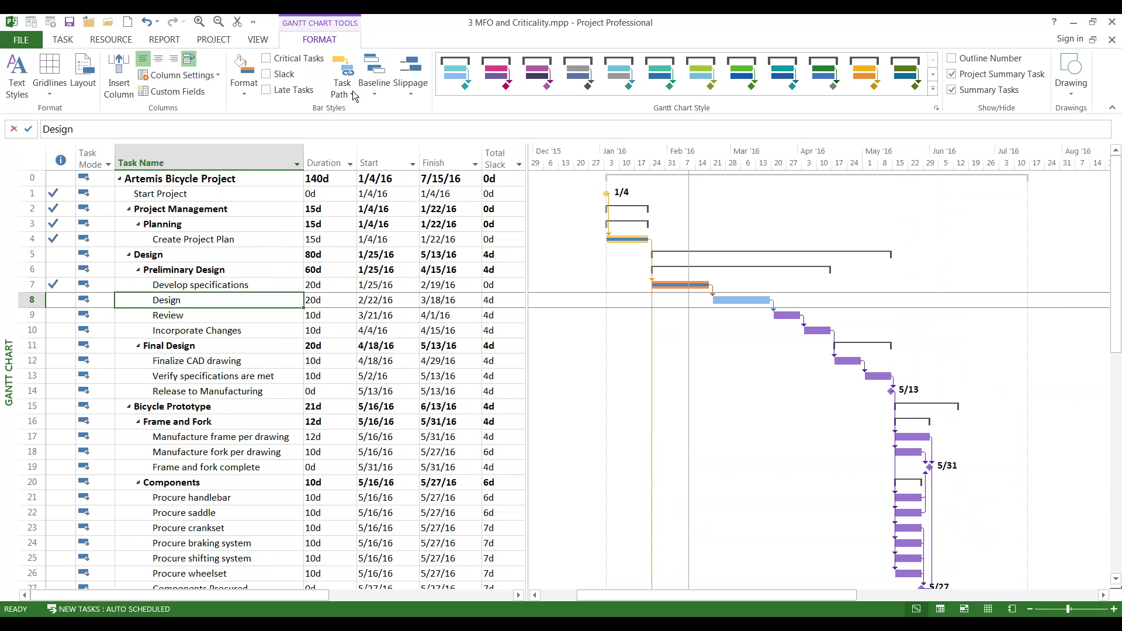
click(343, 87)
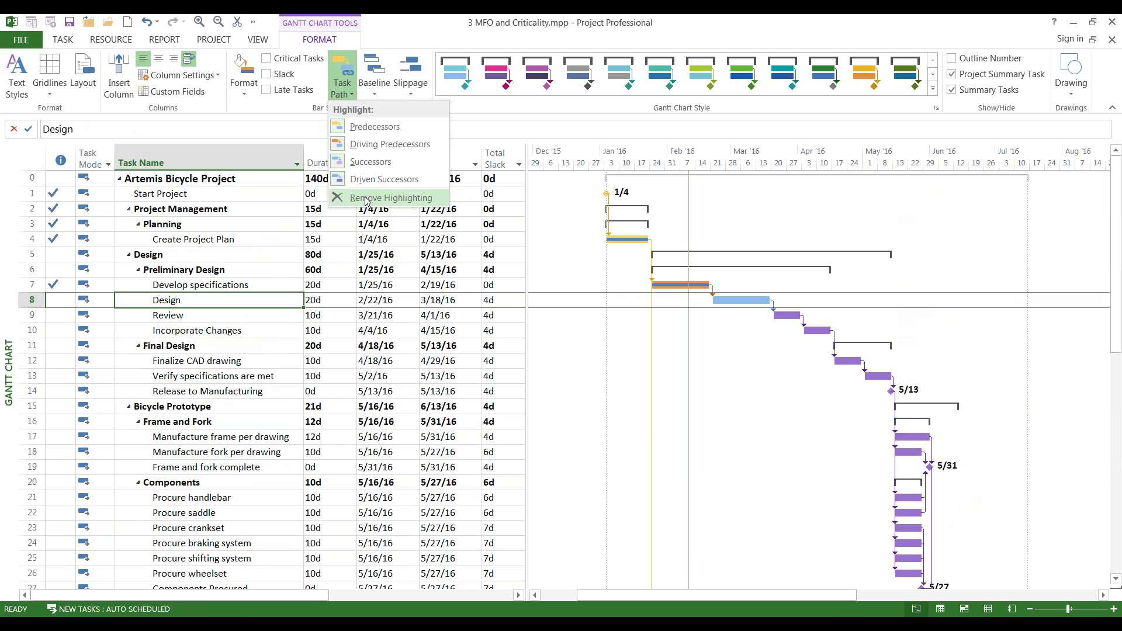
click(366, 198)
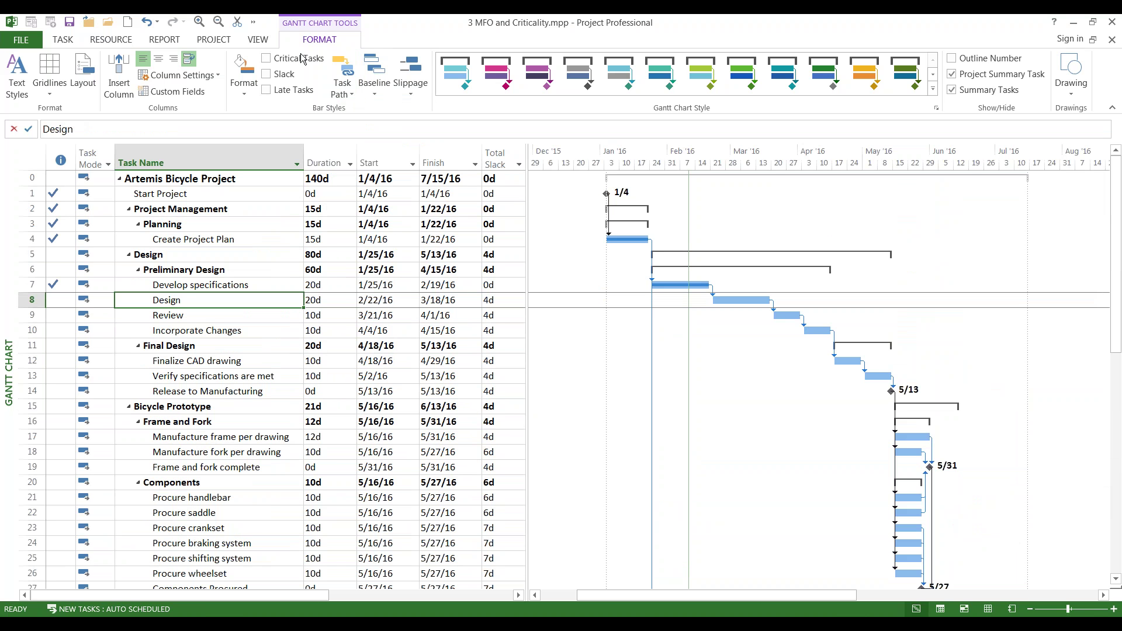
Inspect the scheduling factors of the Design task and the Frame and fork complete milestone with the Task Inspector
click(63, 40)
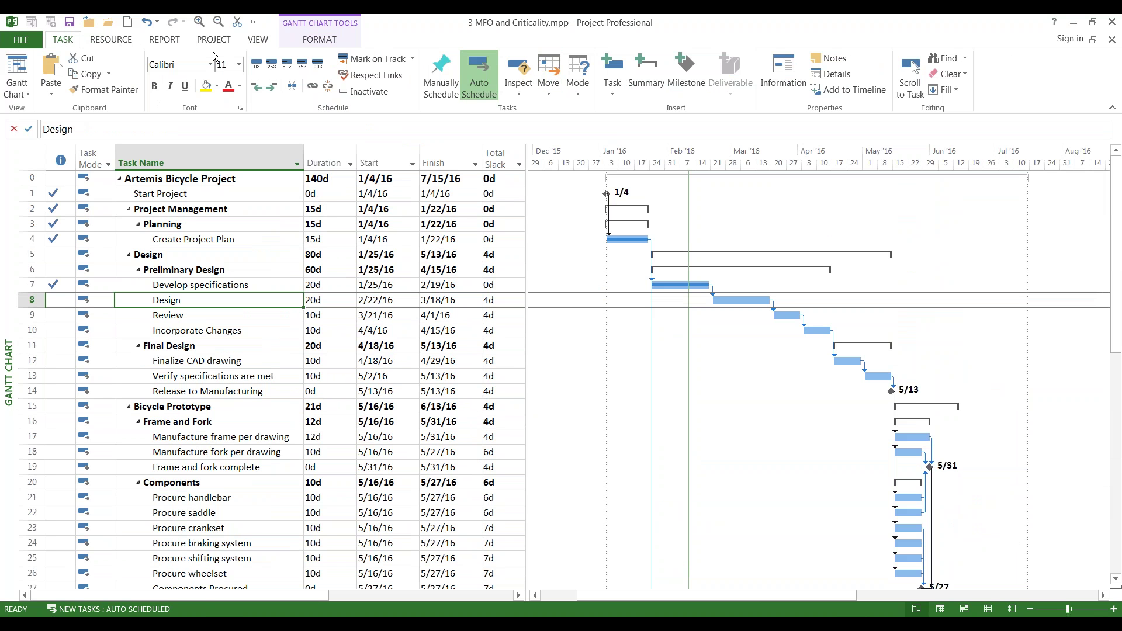
click(514, 76)
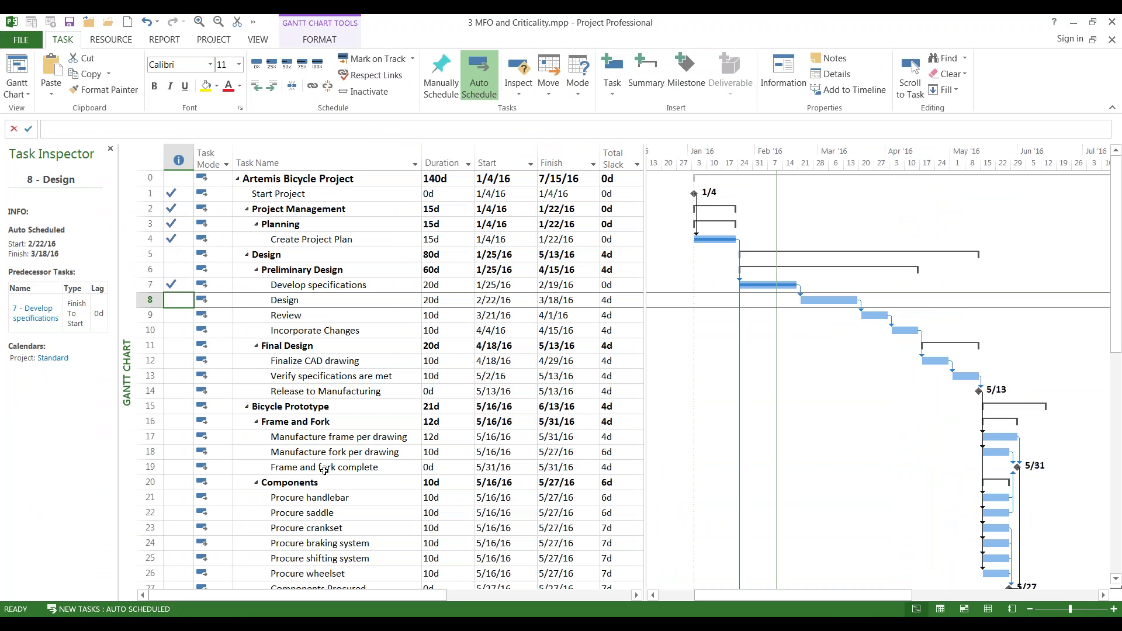
click(324, 467)
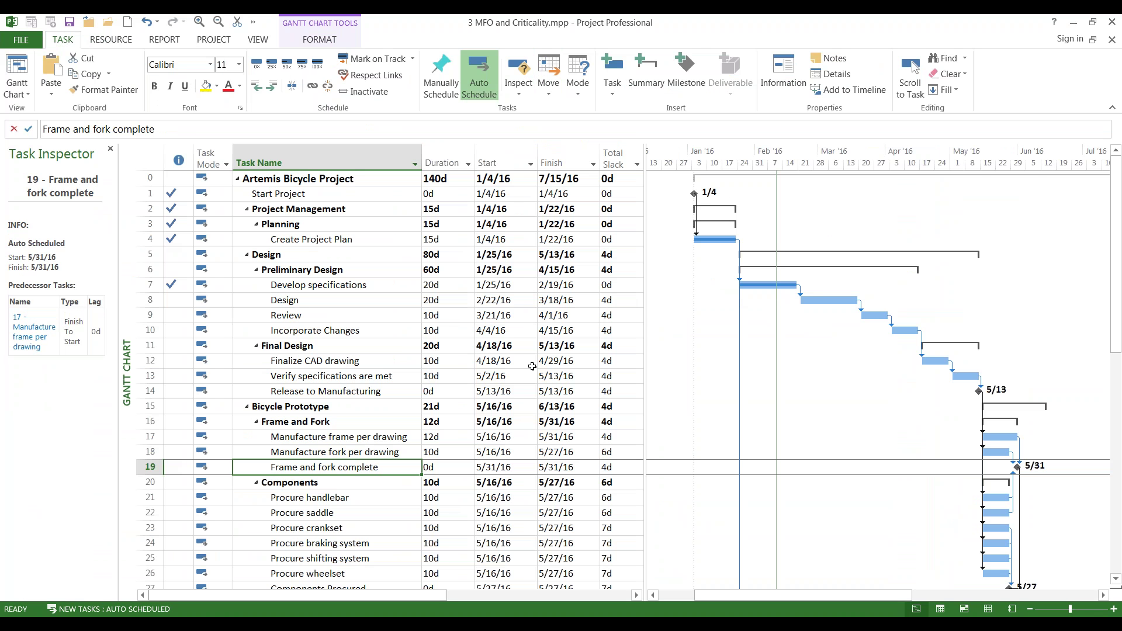
Reveal the Predecessors column and trace Frame and fork complete's driving predecessors through Manufacture frame per drawing to Release to Manufacturing
drag(645, 392, 704, 395)
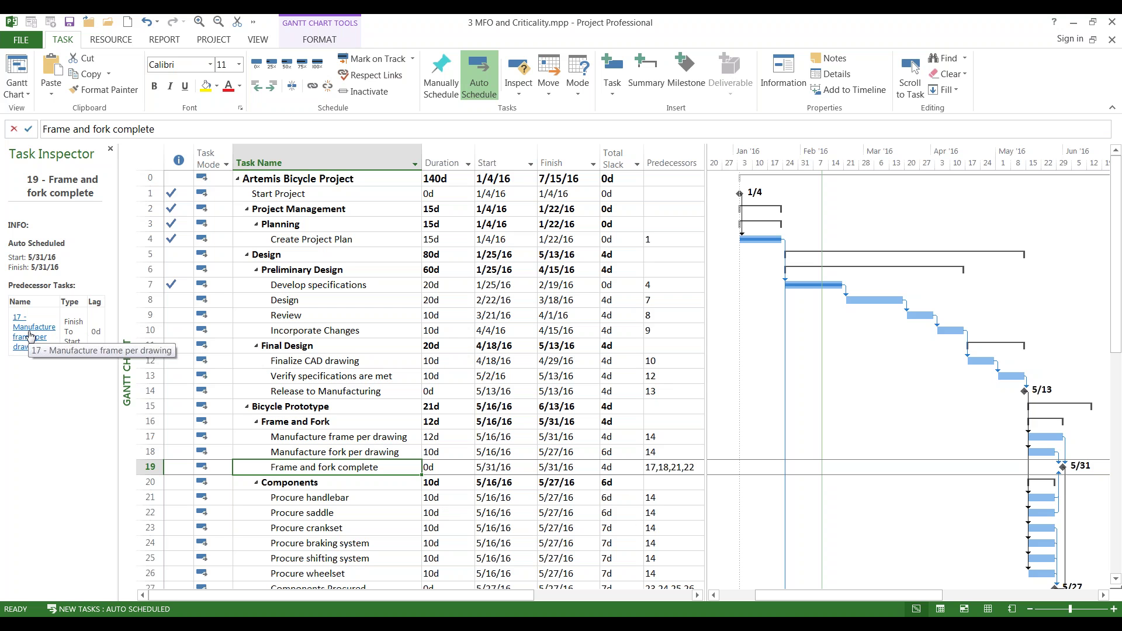
click(30, 335)
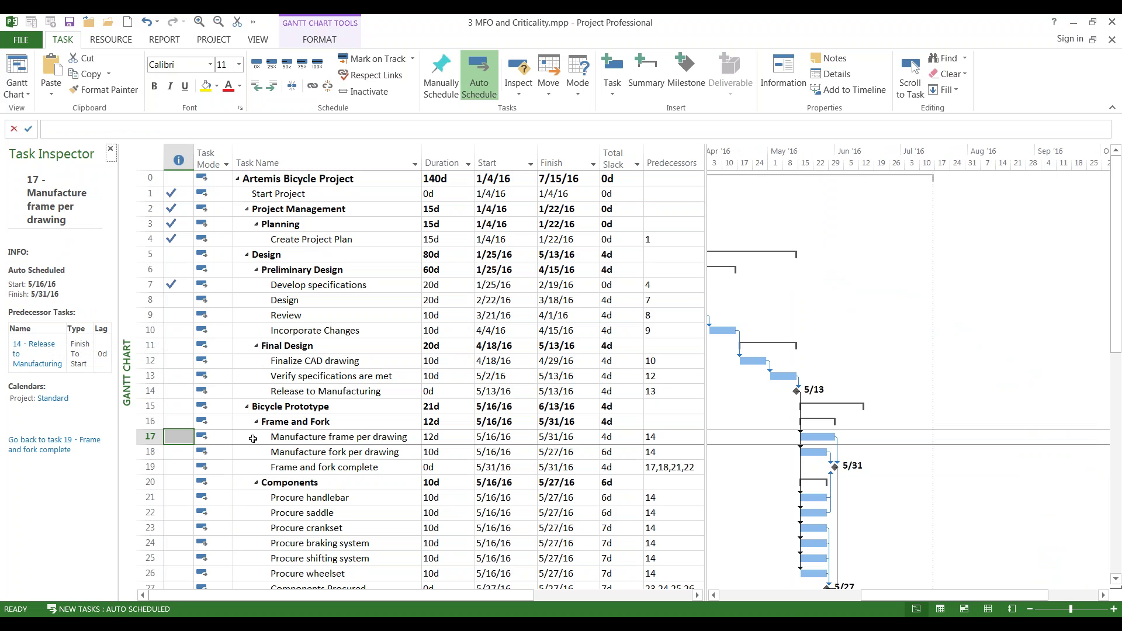
click(29, 349)
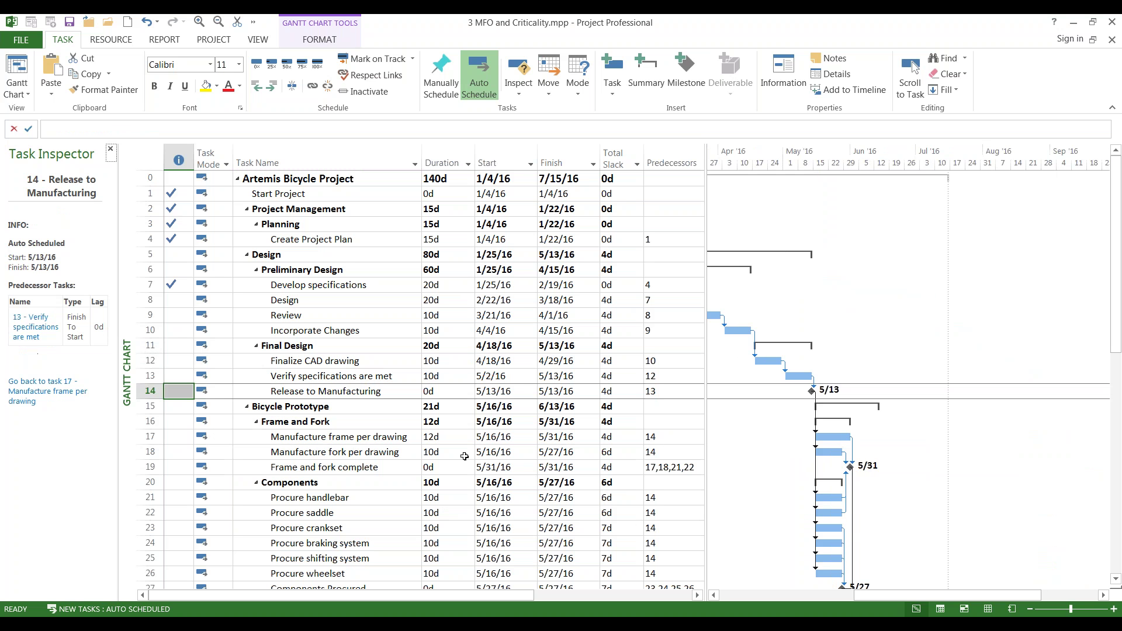